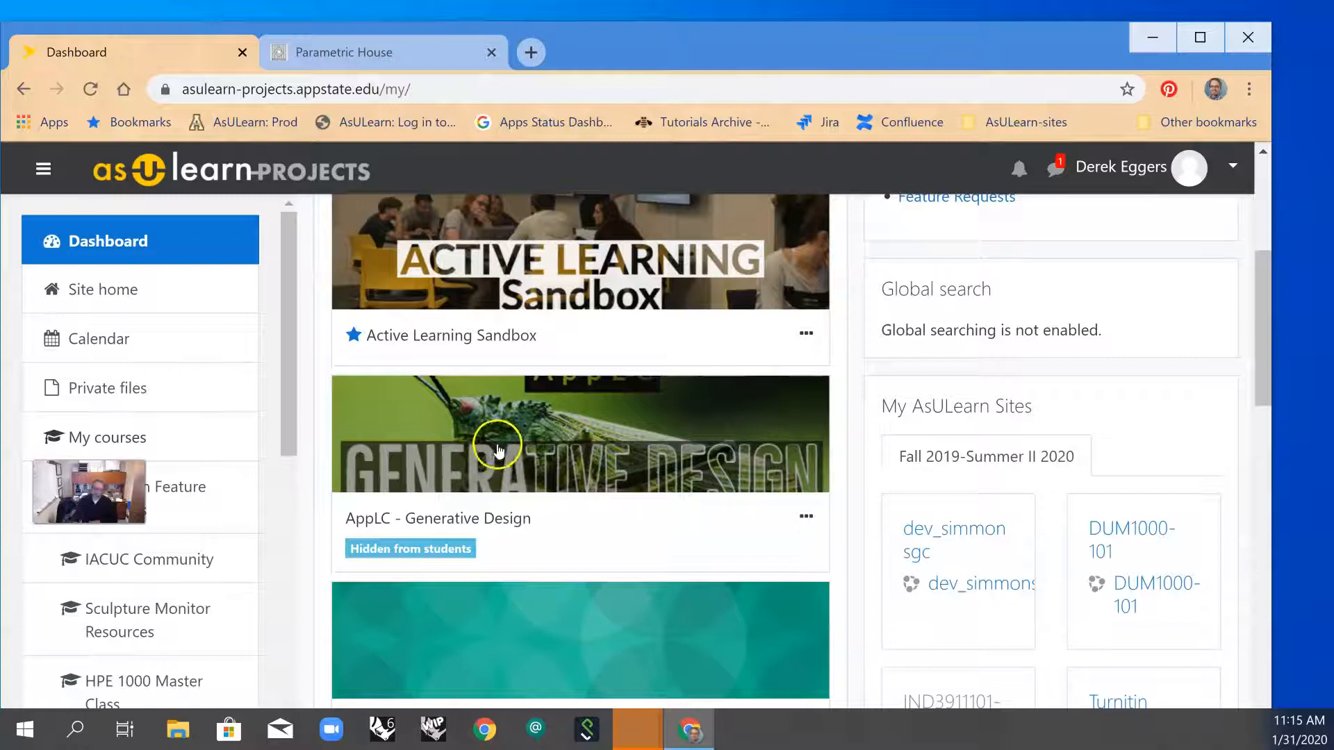
- Open the AppLC - Generative Design course and look through its Resource Links, Topic 2 and Topic 3 sections
scroll(511, 416, down, 8)
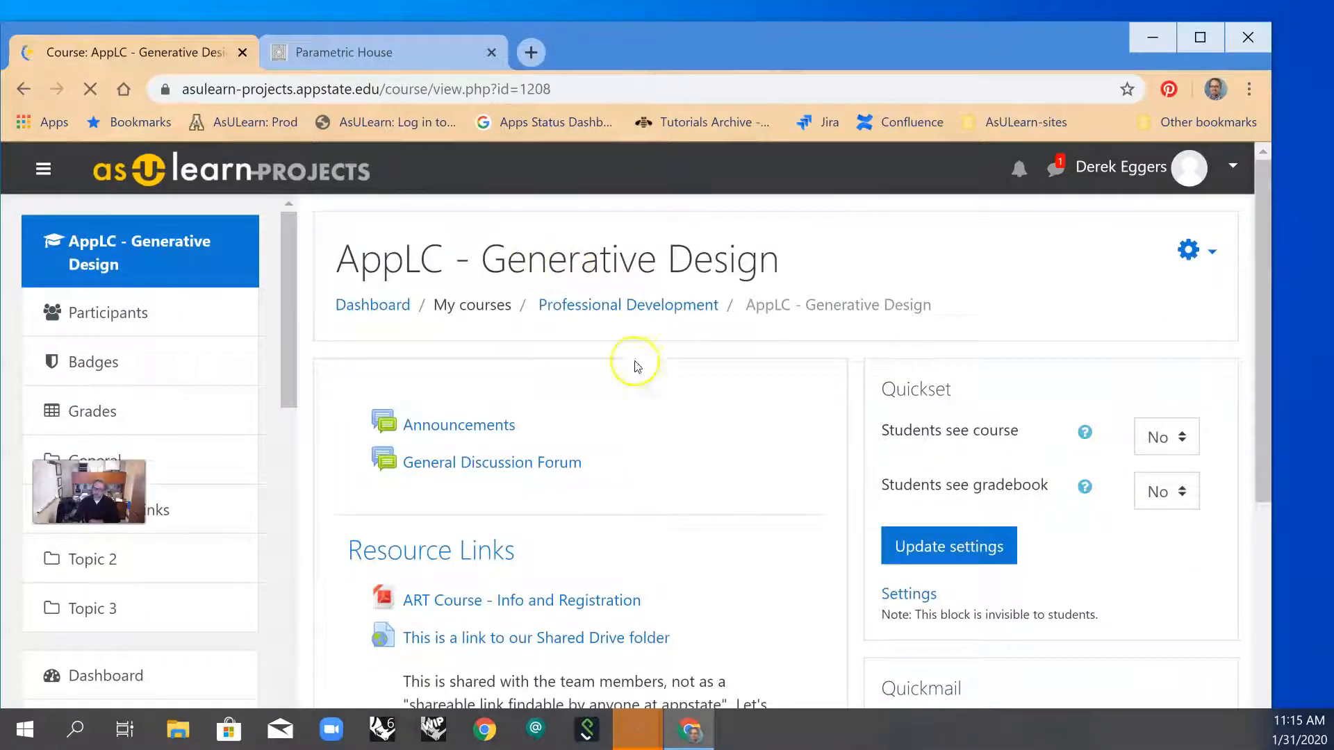
scroll(530, 411, down, 4)
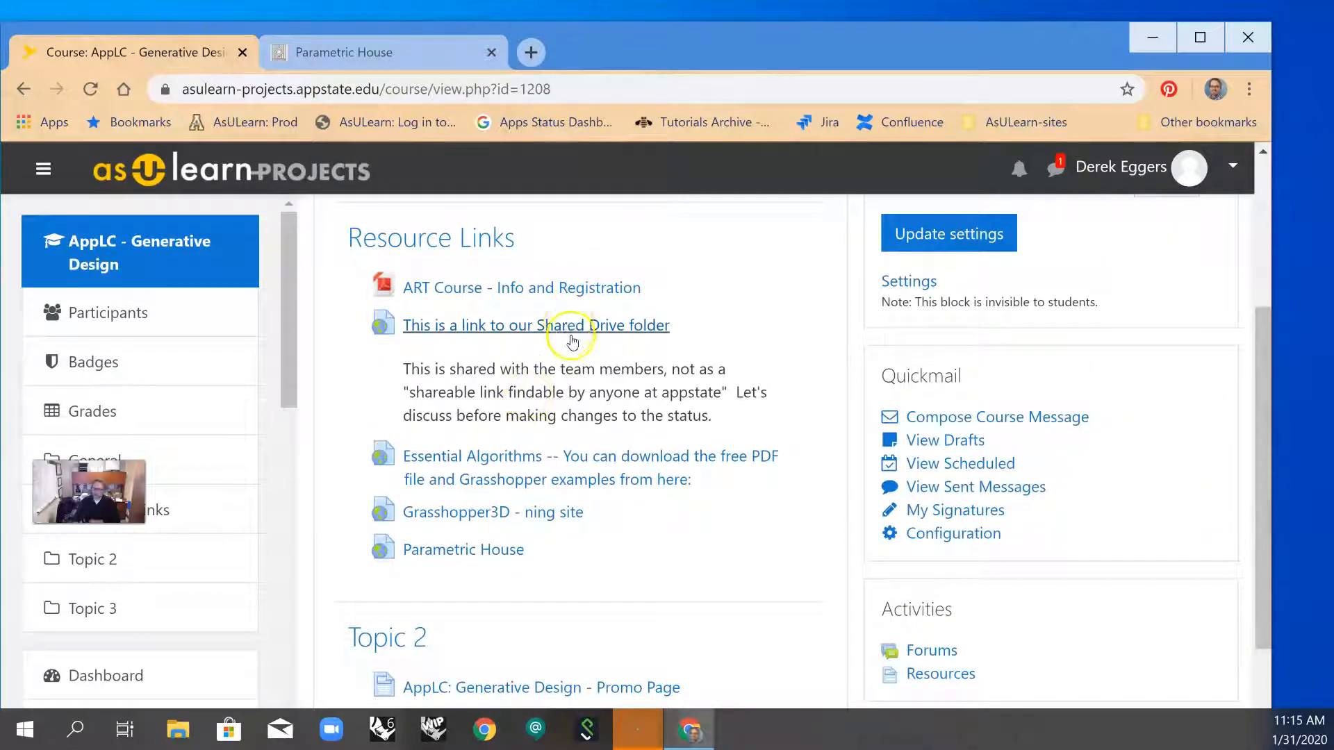
scroll(571, 341, down, 2)
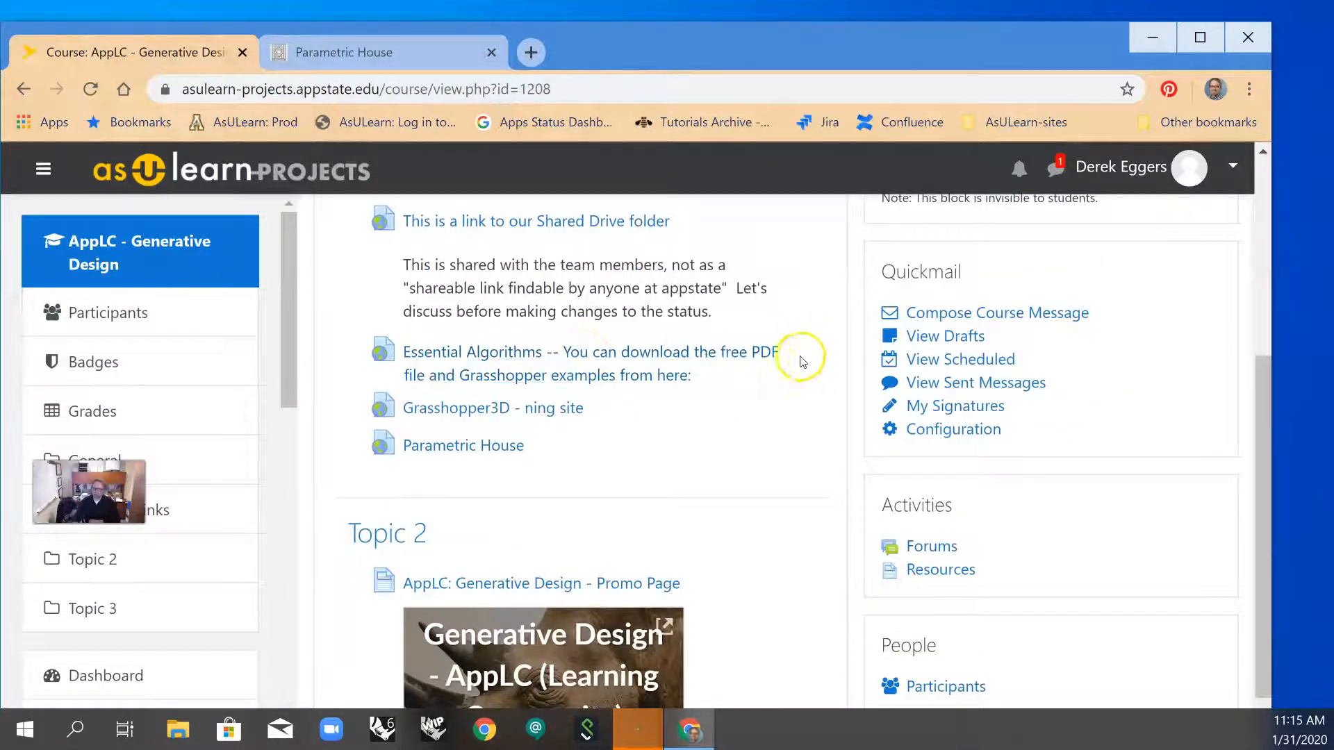
scroll(708, 401, down, 2)
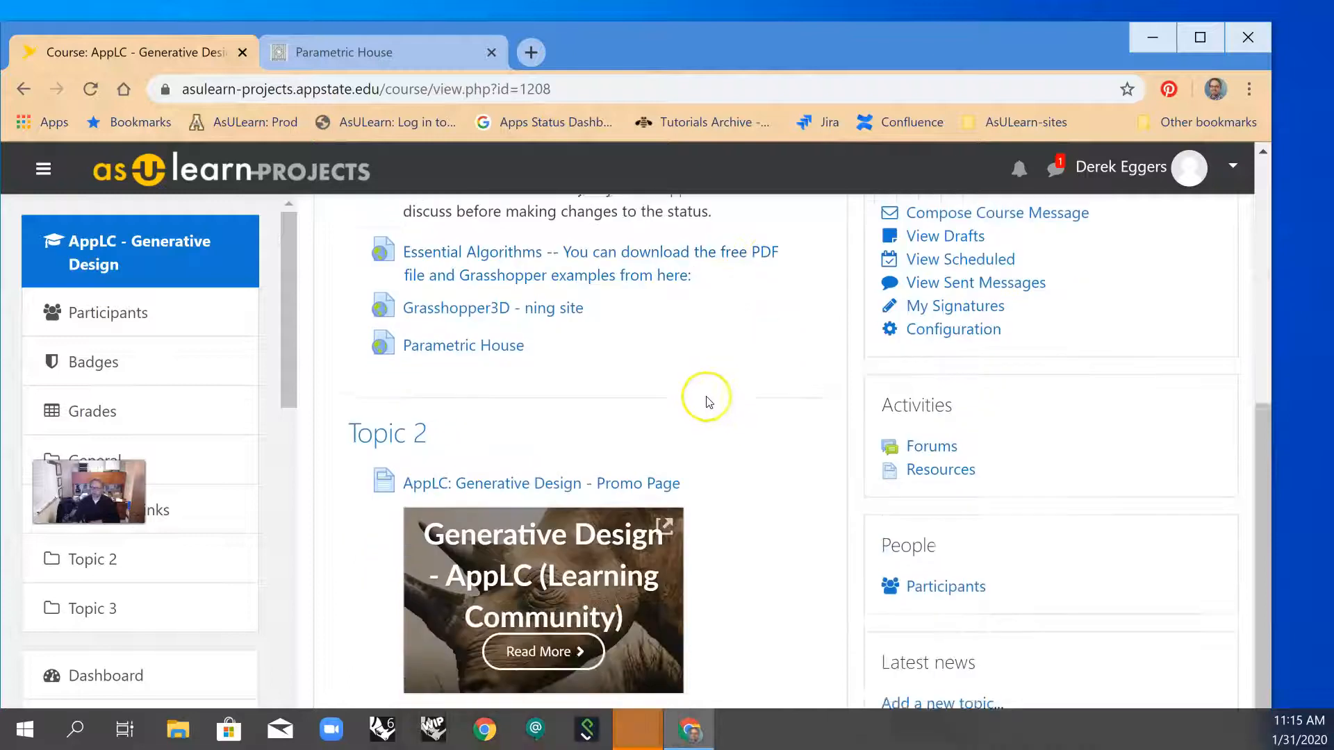
scroll(715, 371, up, 4)
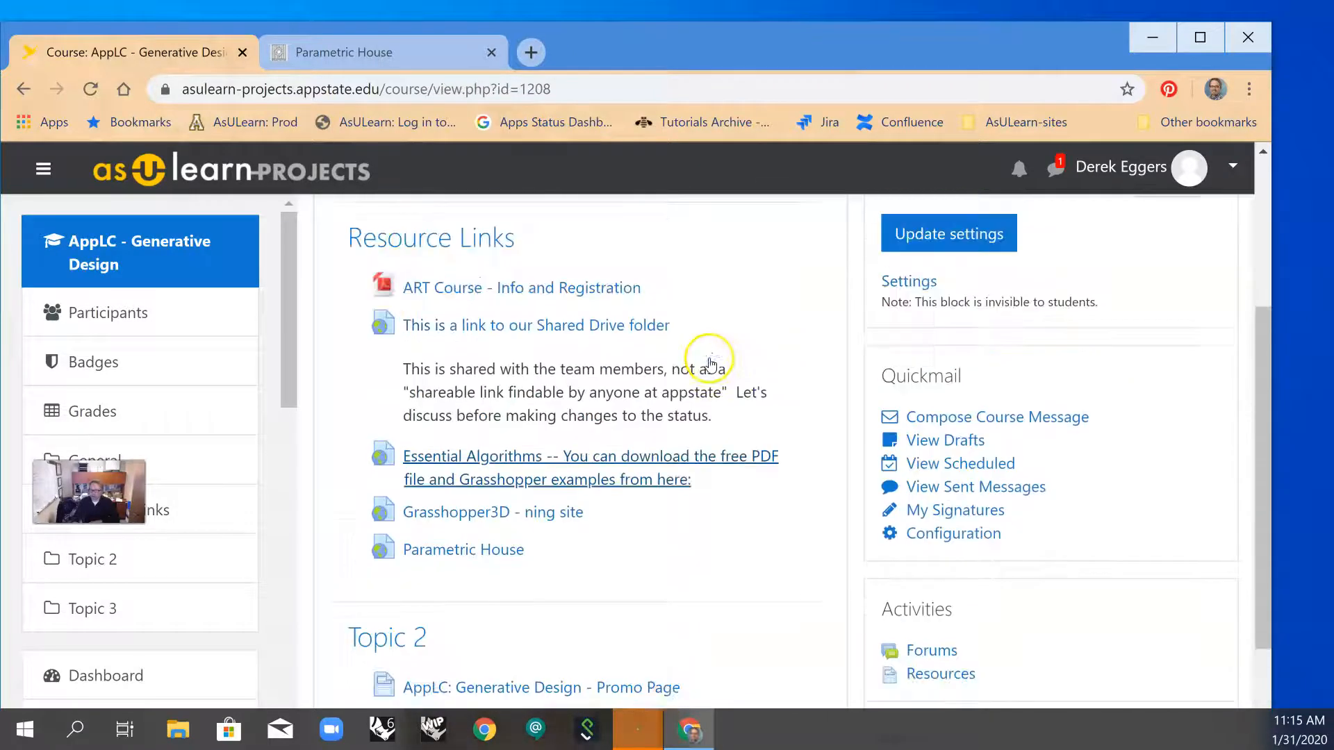
scroll(699, 342, down, 8)
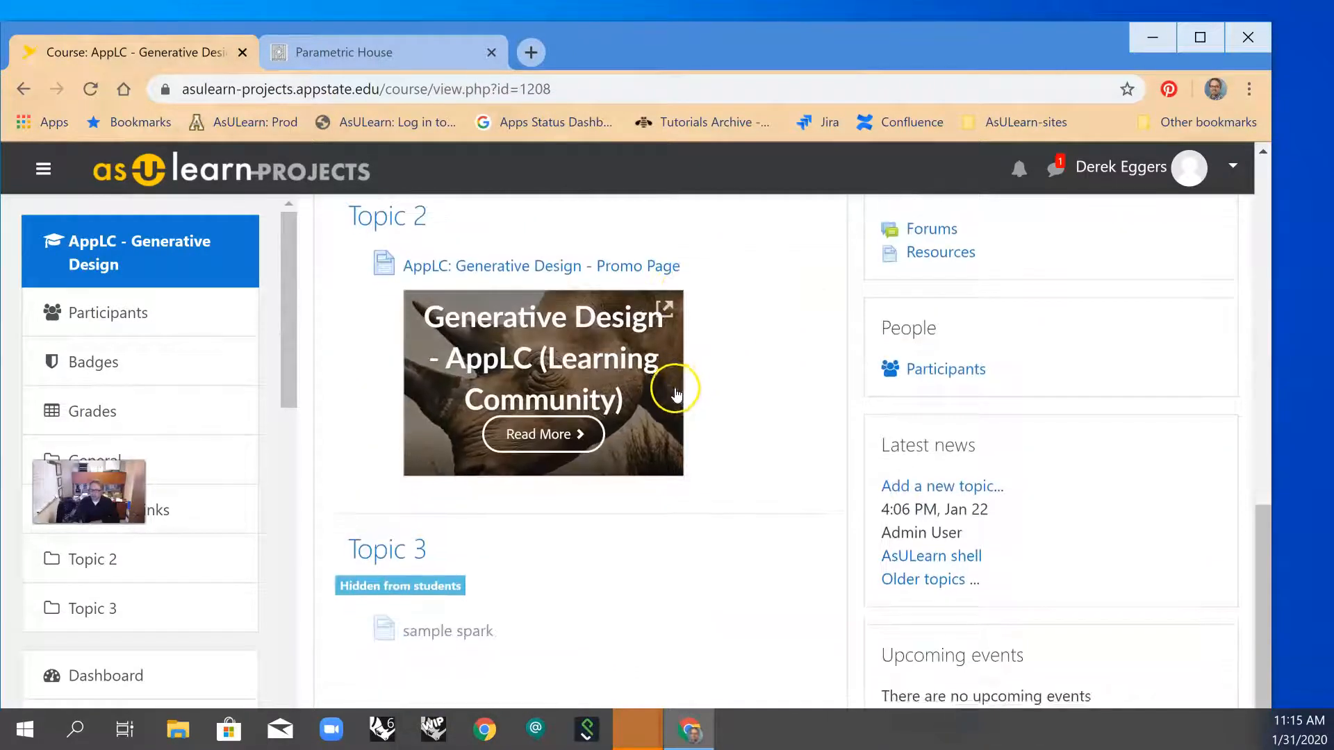
scroll(688, 372, up, 4)
scroll(576, 357, up, 2)
scroll(619, 351, up, 2)
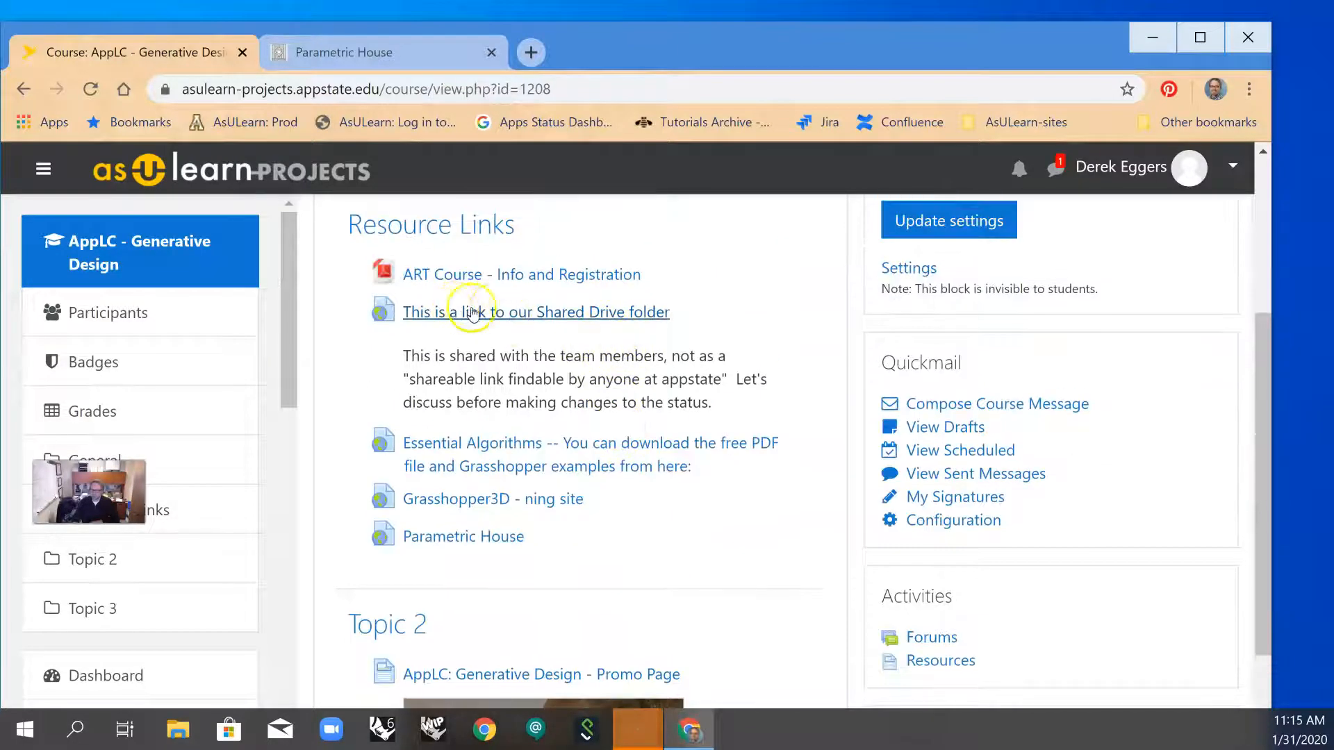
- Open the course's Shared Drive folder and go into GH_Lessons, then Lesson_00_References
click(594, 313)
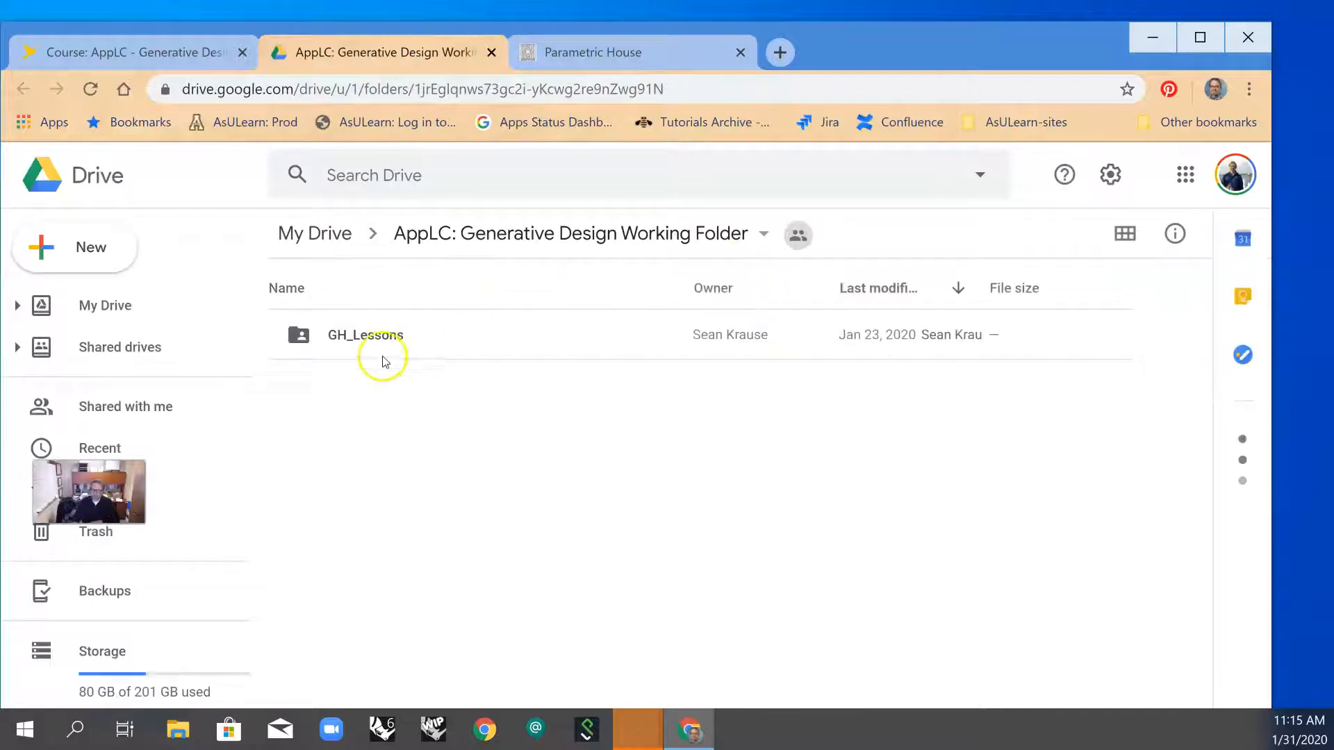
double_click(373, 336)
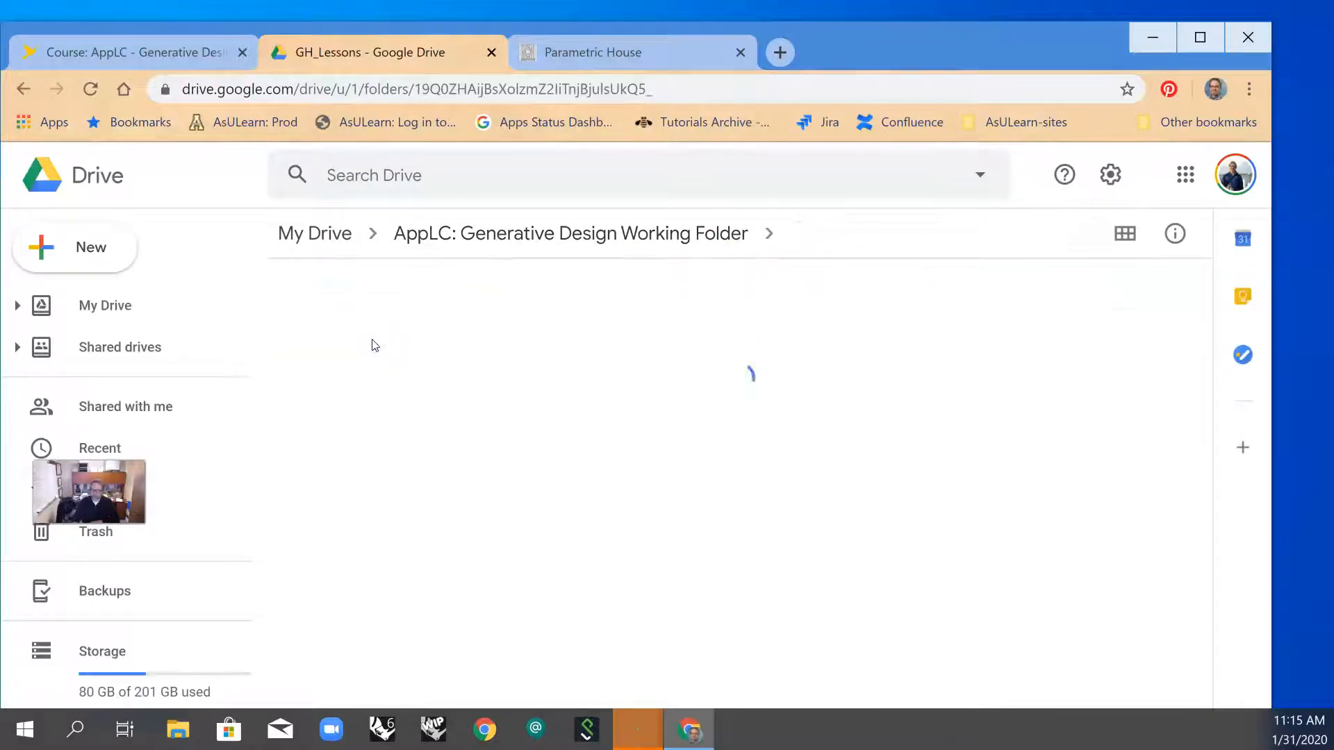
double_click(408, 336)
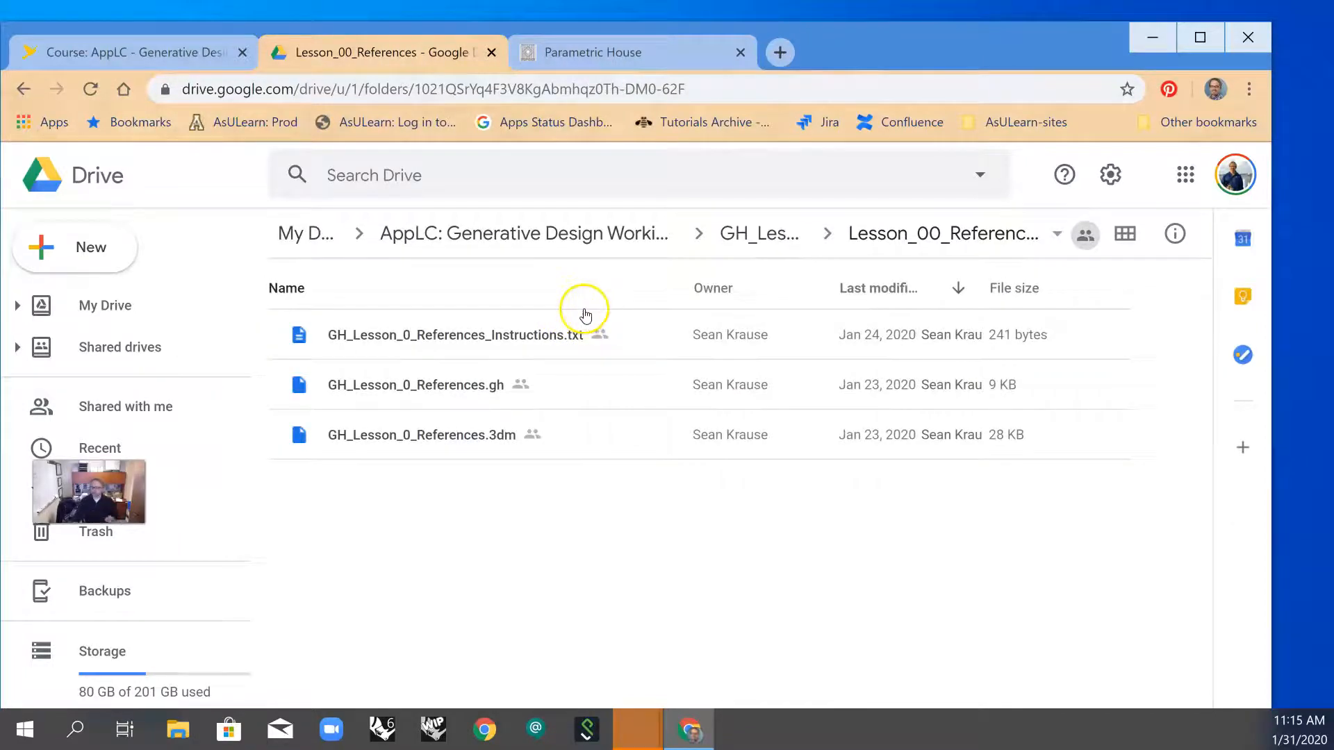
- Read the GH_Lesson_0_References_Instructions.txt file and return to its folder
click(531, 337)
double_click(530, 337)
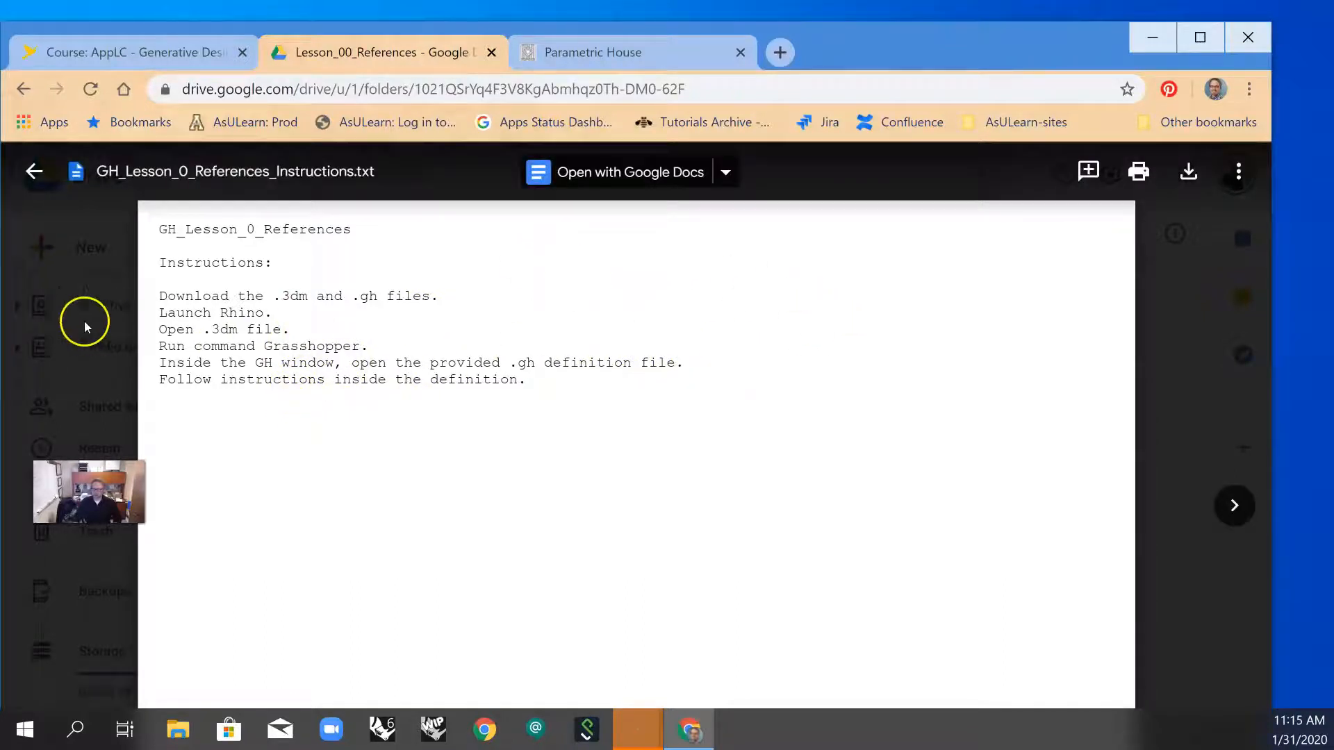
click(34, 171)
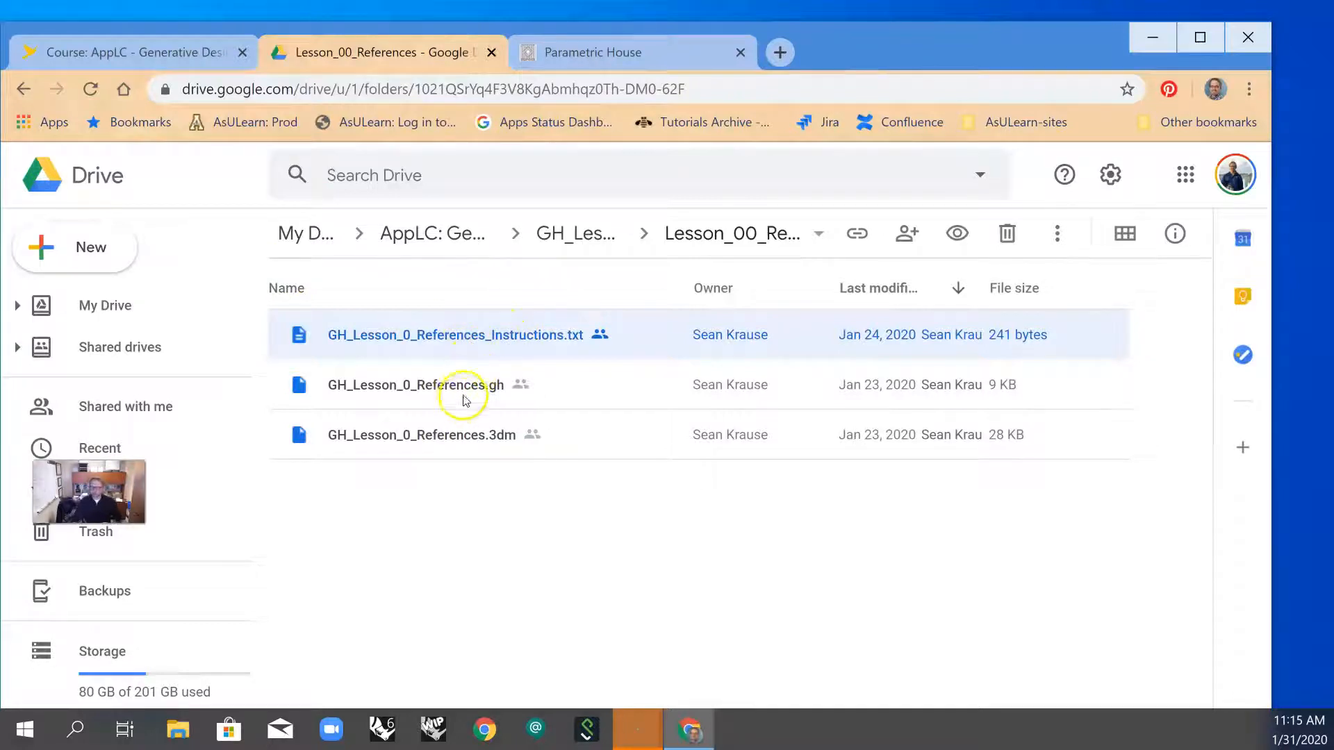
- Download the Lesson_00_References folder from GH_Lessons and show the zip file in the local Downloads folder
click(608, 240)
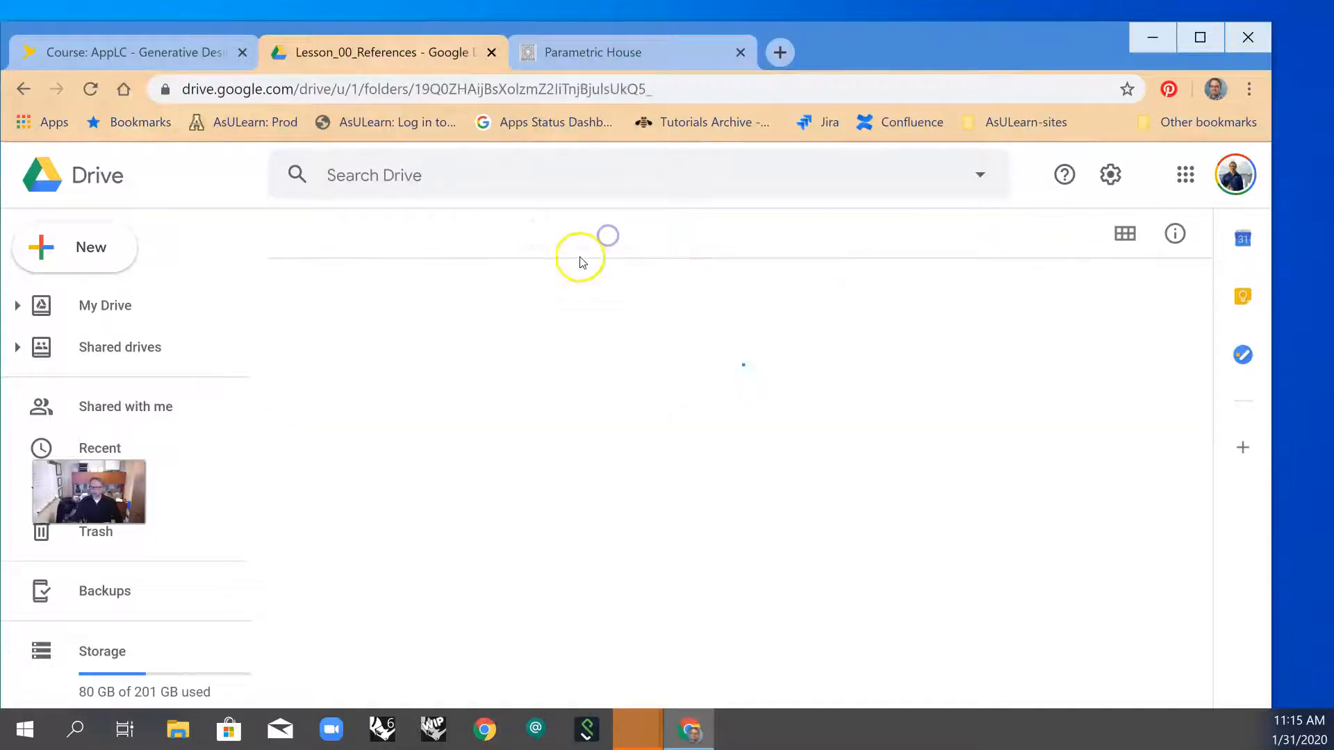
click(459, 332)
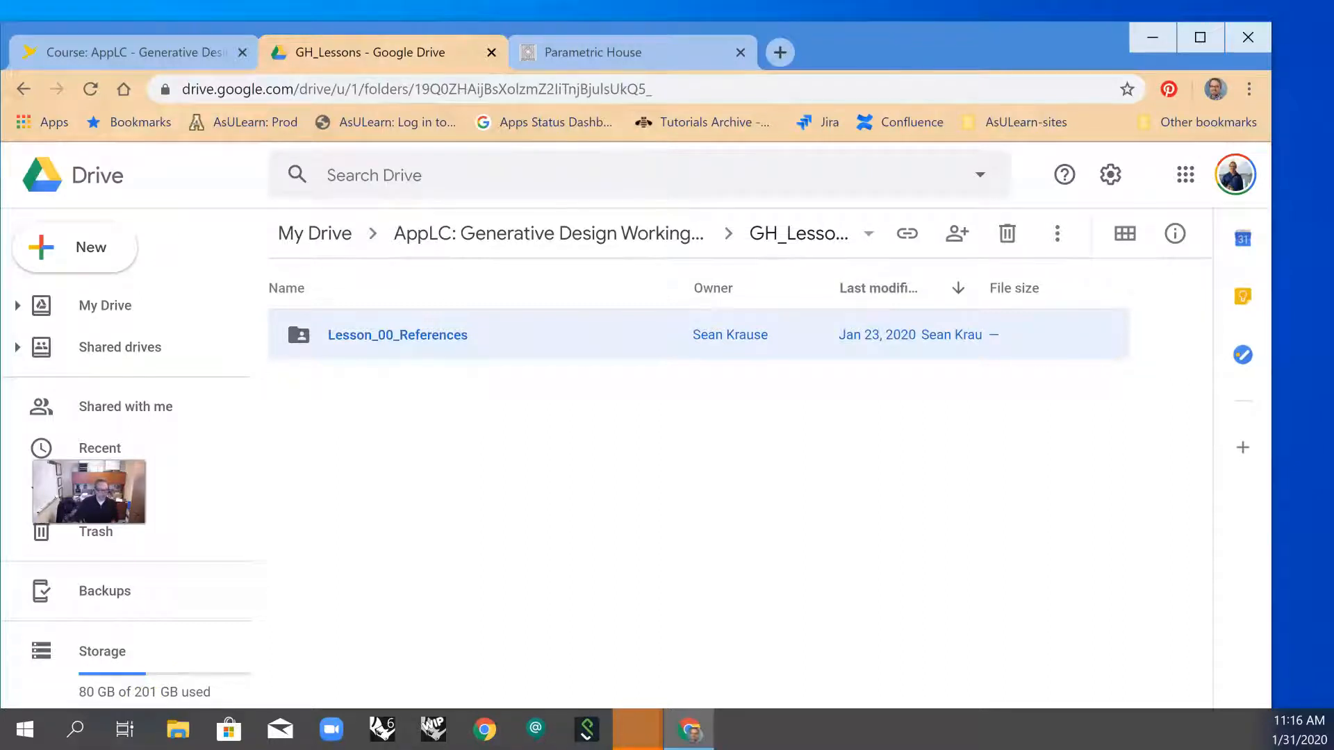
key(super+e)
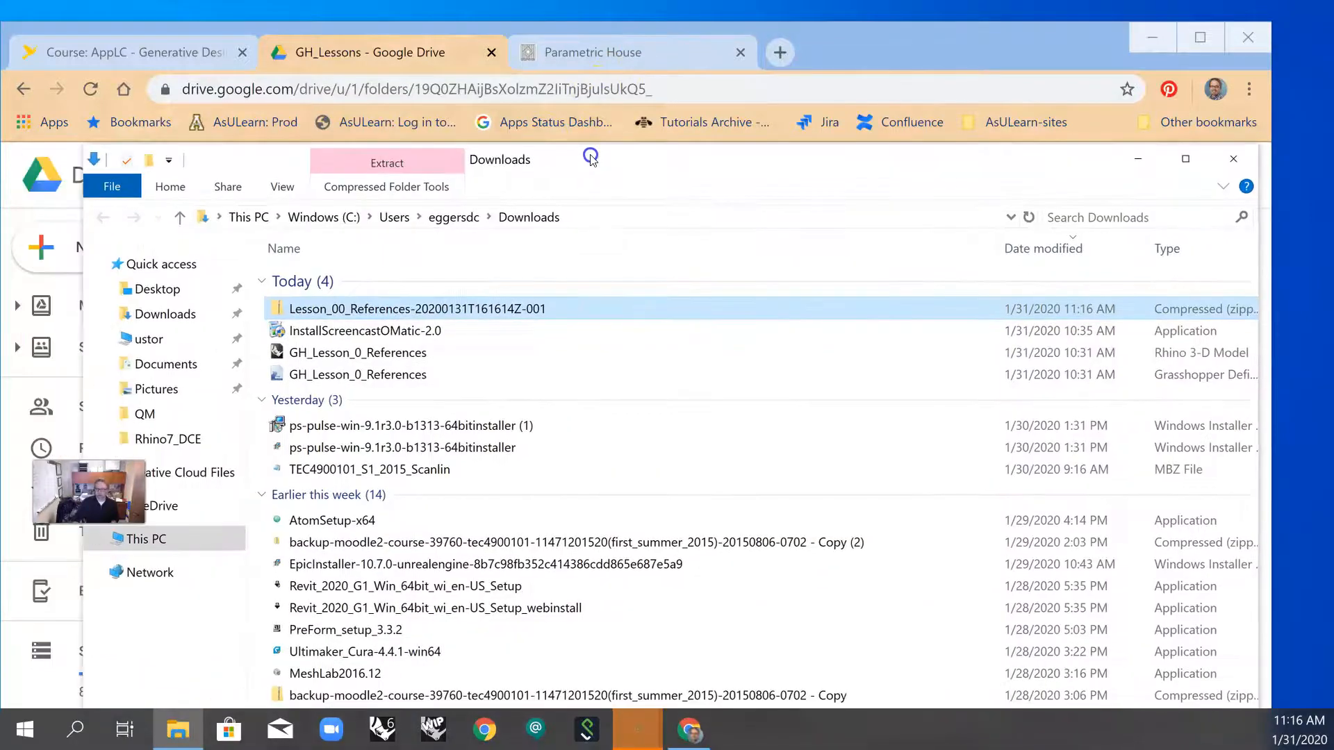
drag(588, 109, 592, 97)
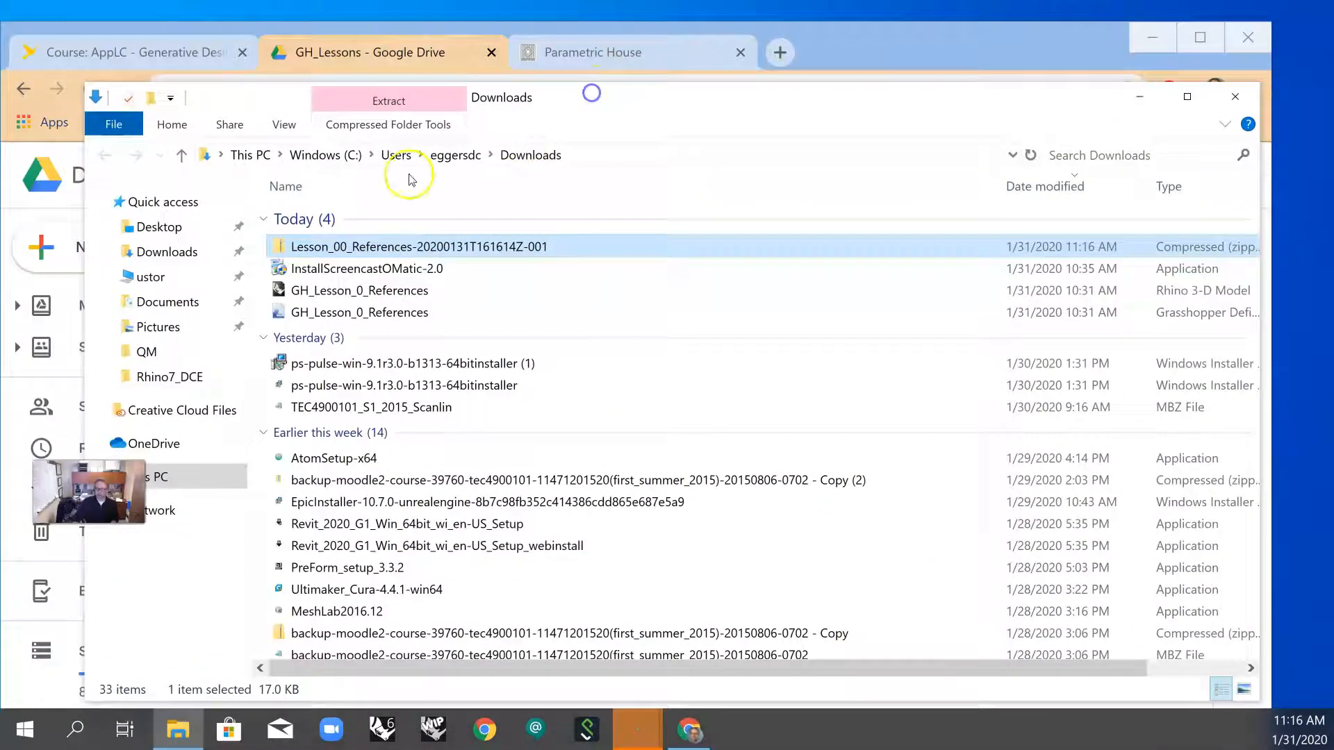
- Extract the Lesson_00_References zip file and snap the extracted folder's window to the right half of the screen
right_click(353, 239)
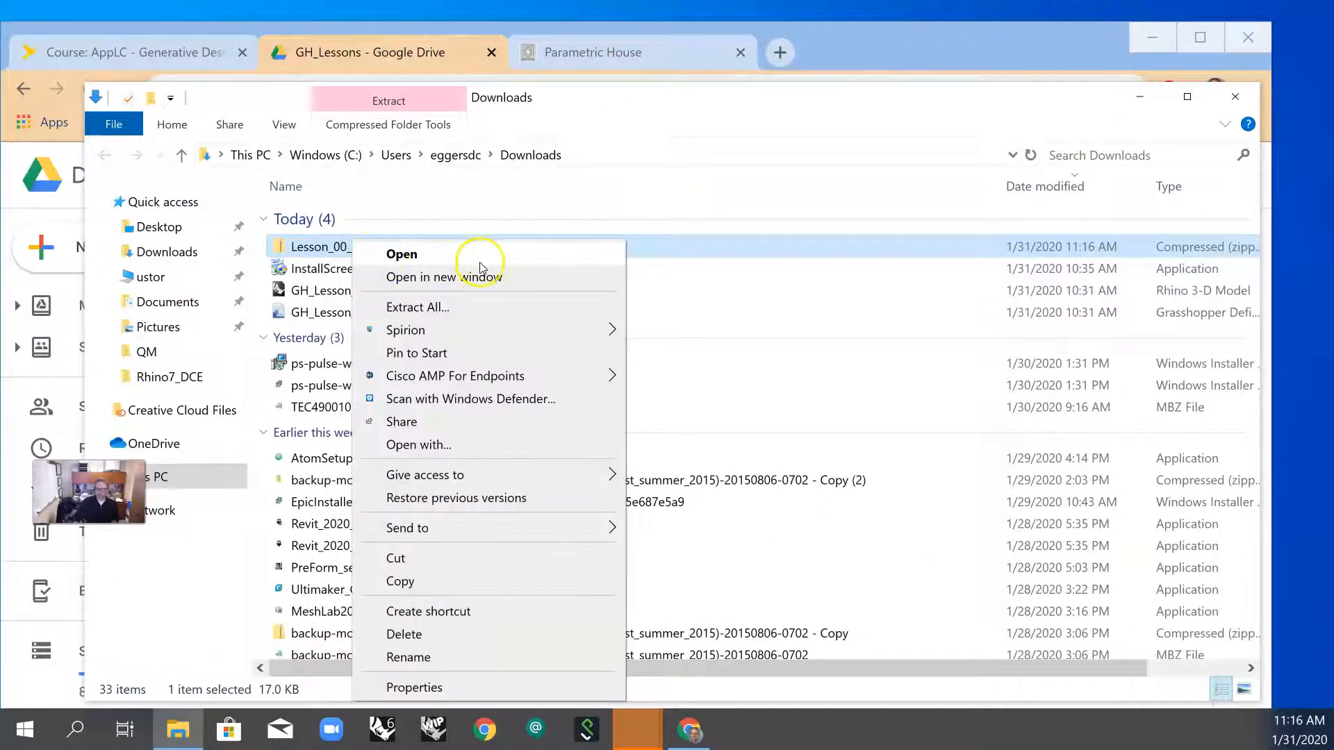
click(445, 307)
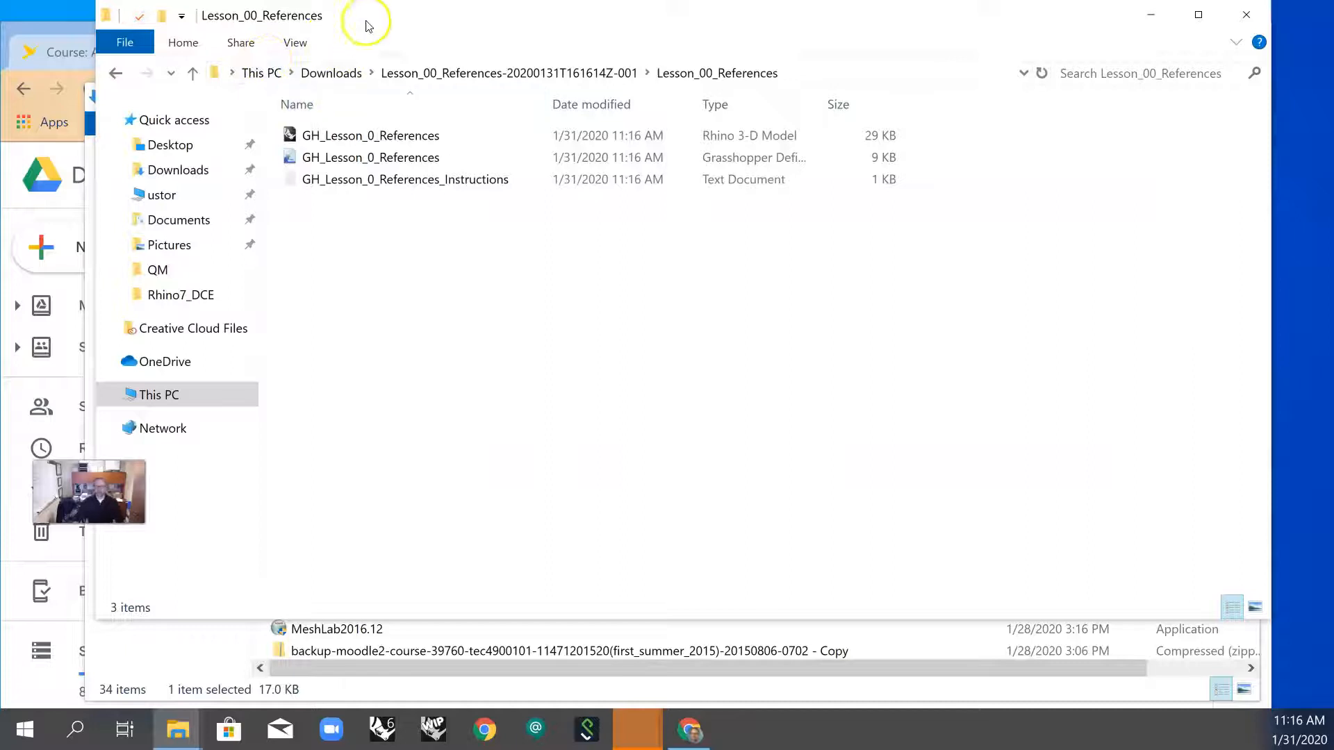
drag(469, 19, 1306, 158)
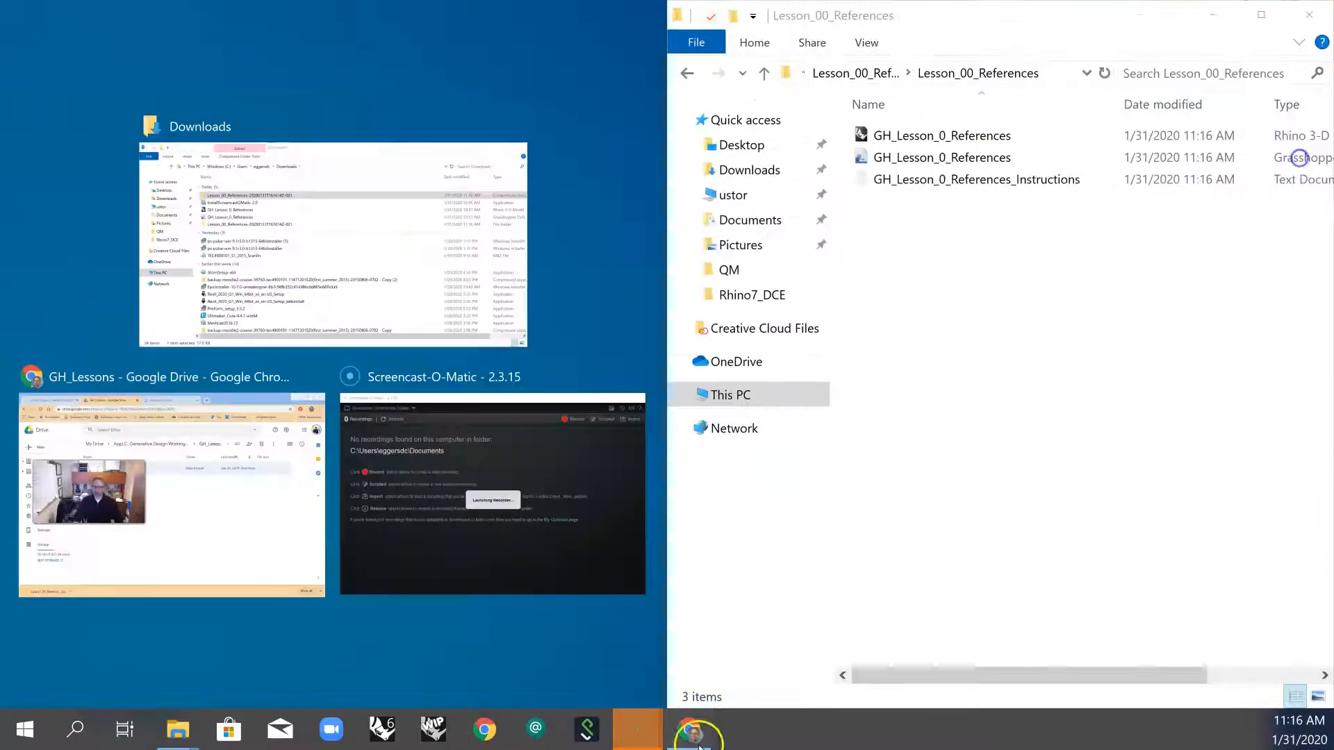
- Launch Rhino WIP and open the GH_Lesson_0_References Rhino 3-D model from the extracted folder
click(437, 729)
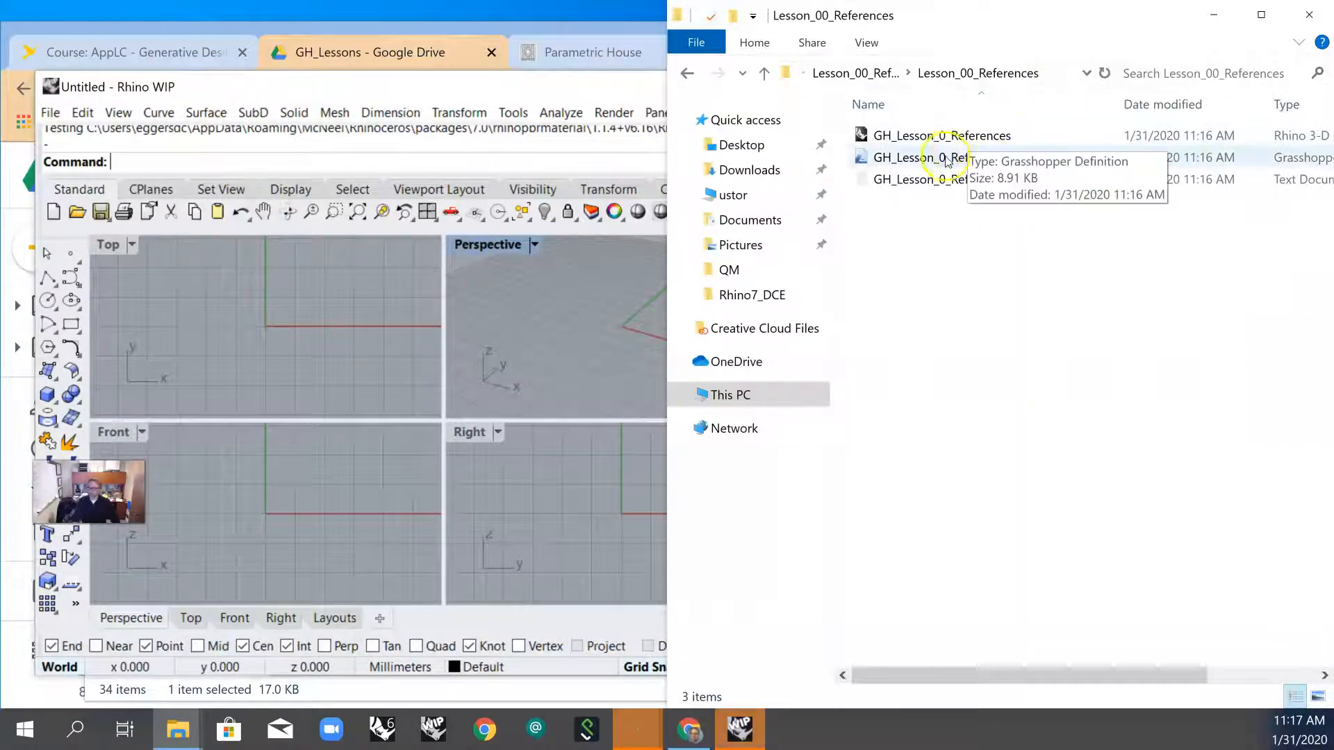
click(1056, 160)
click(306, 370)
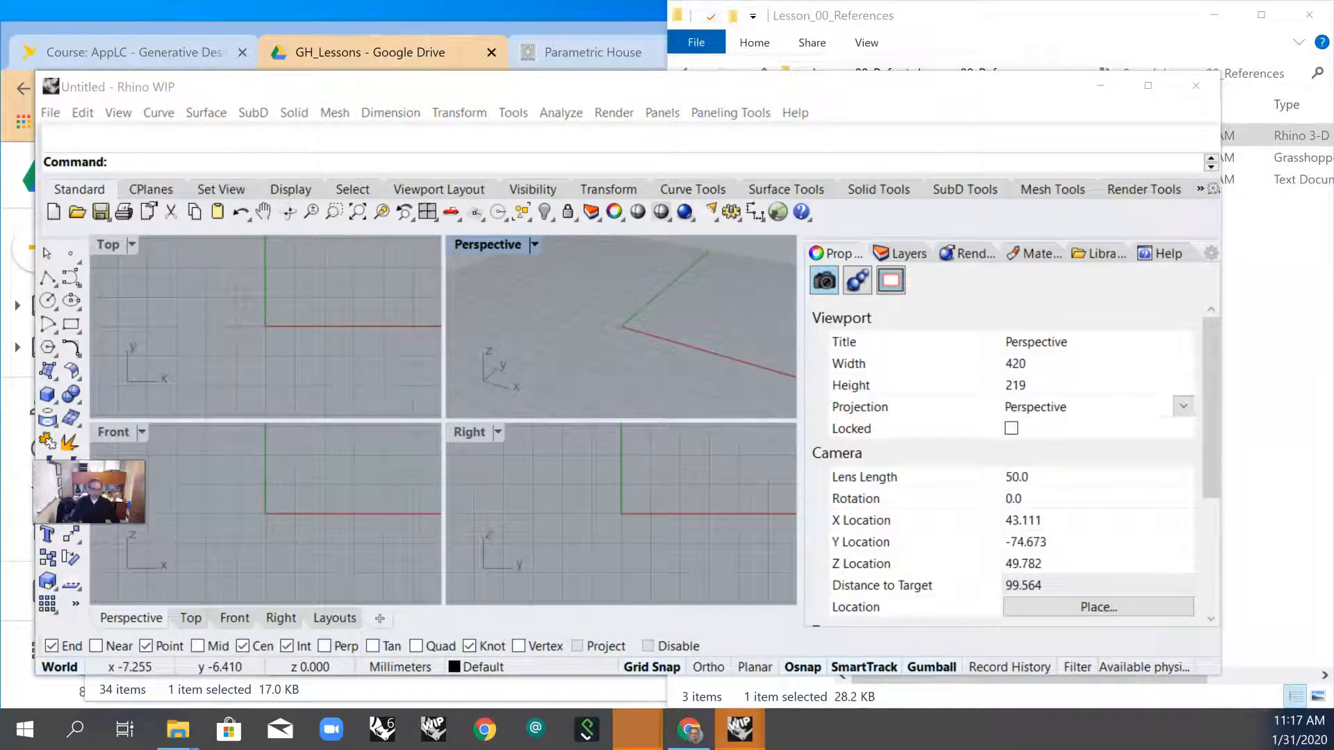
- Inspect the two rectangle curves in the Perspective view by selecting each one, then clear the selection
right_drag(347, 462, 273, 519)
click(265, 479)
click(381, 461)
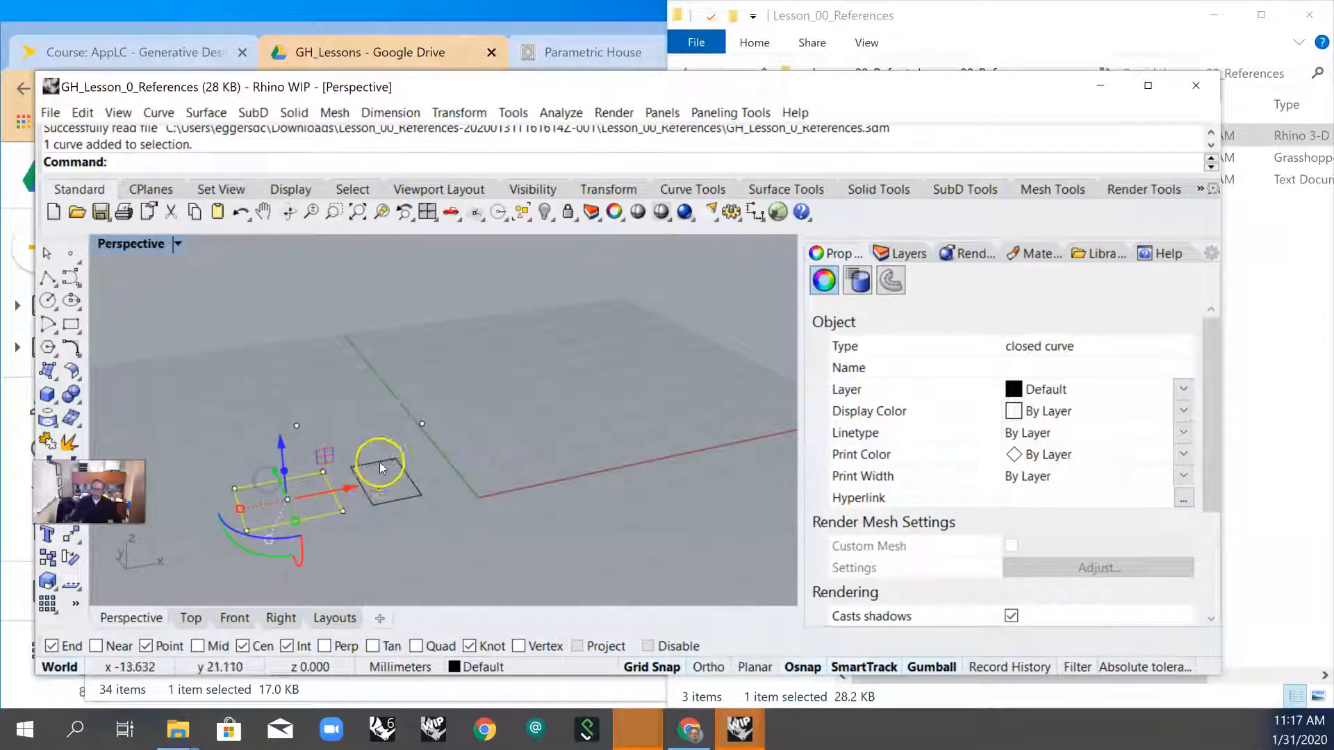
click(427, 393)
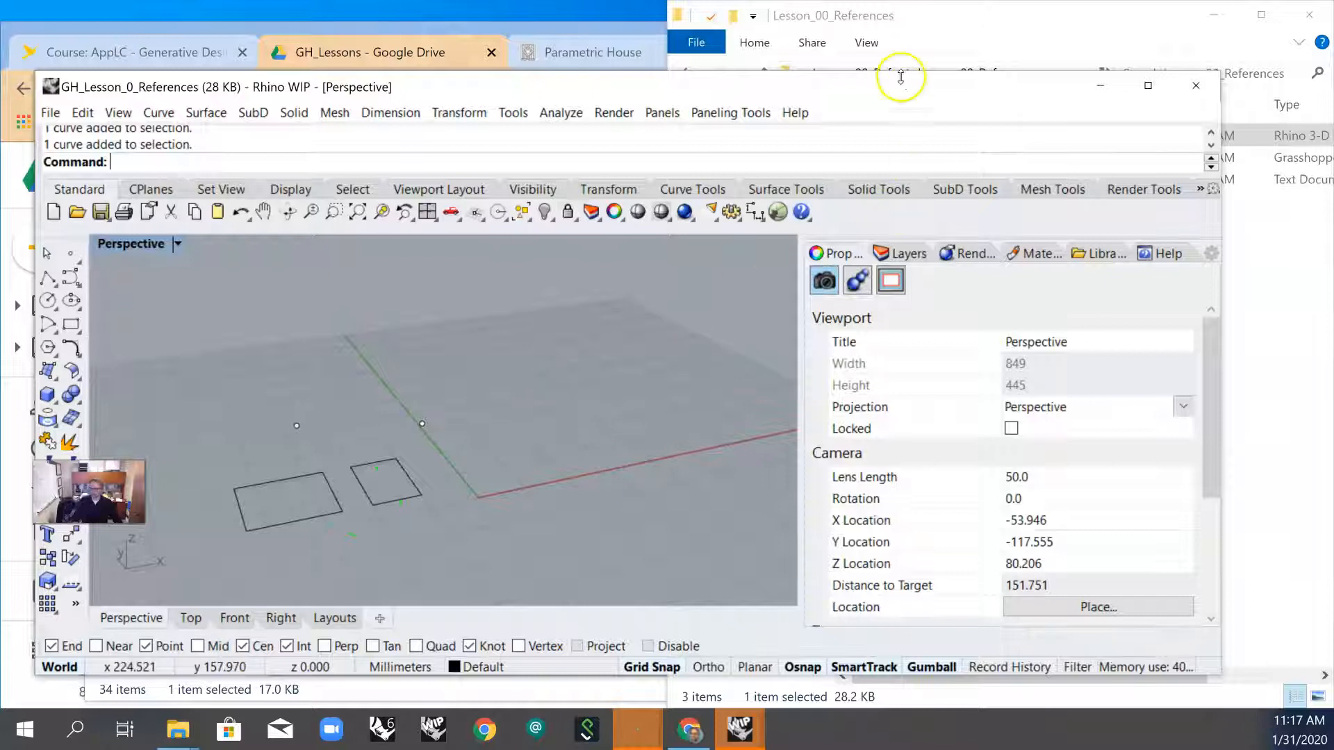
- Launch Grasshopper from the Rhino window holding the lesson model and create a new Grasshopper document
click(924, 26)
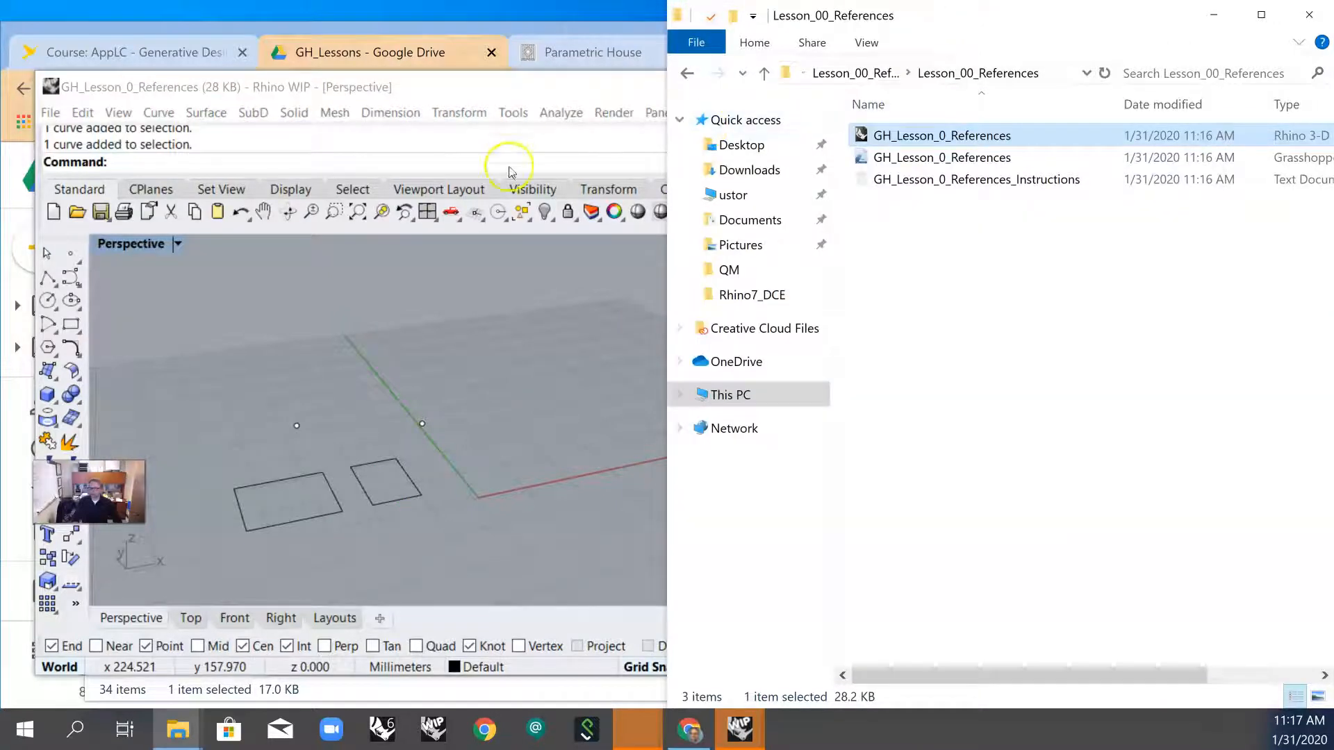
click(511, 90)
click(778, 213)
click(927, 317)
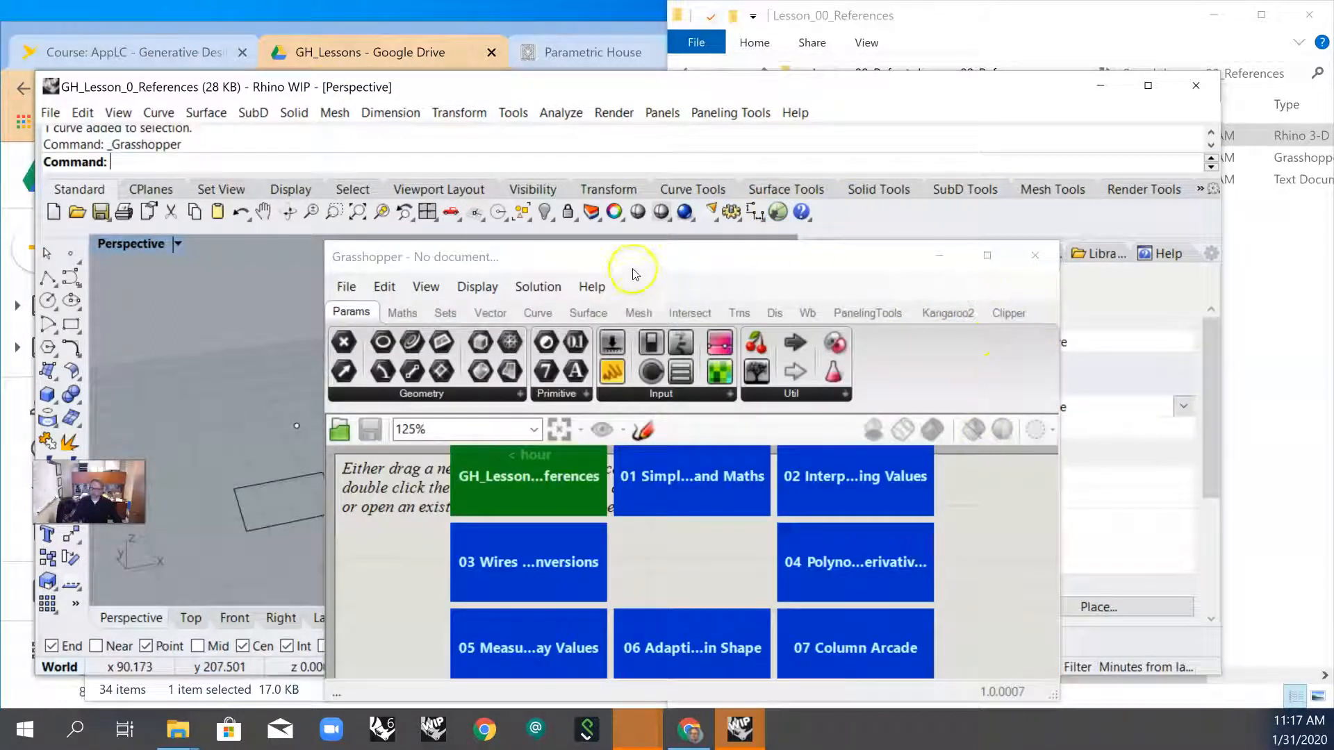
drag(632, 273, 644, 228)
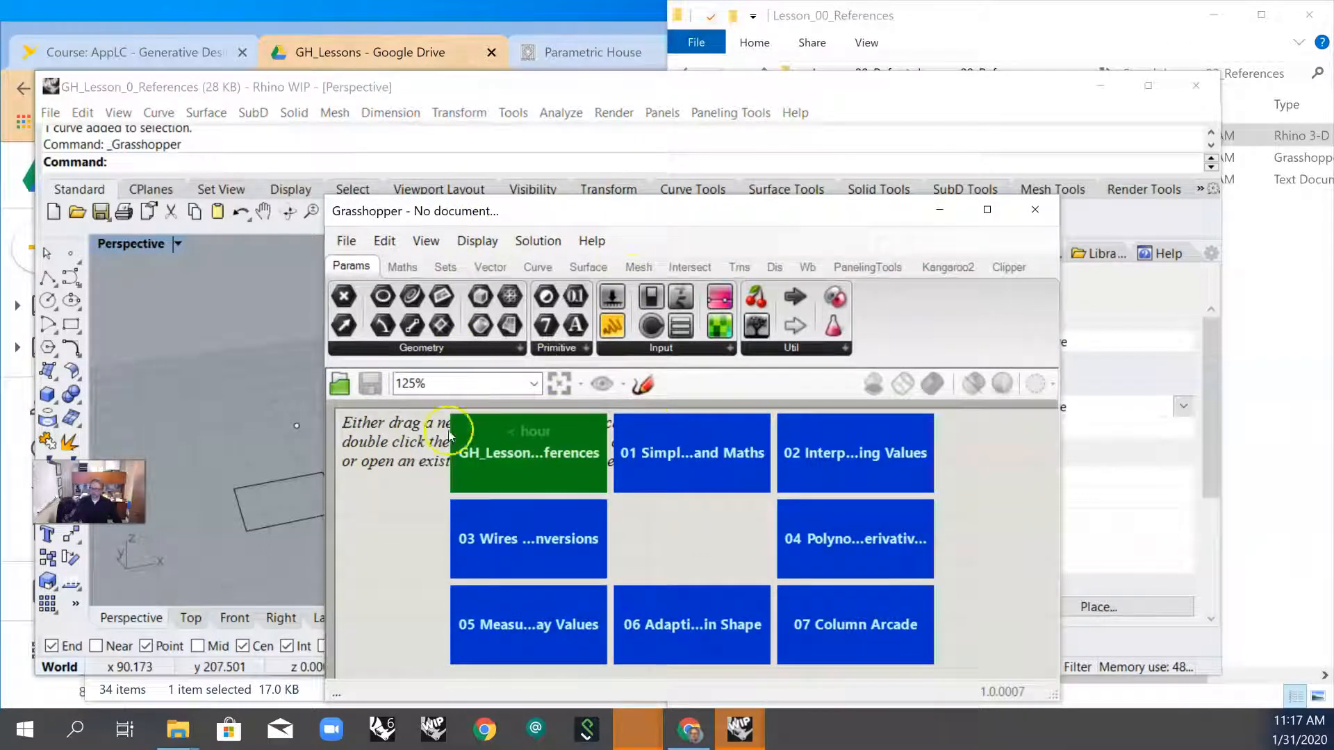
click(347, 240)
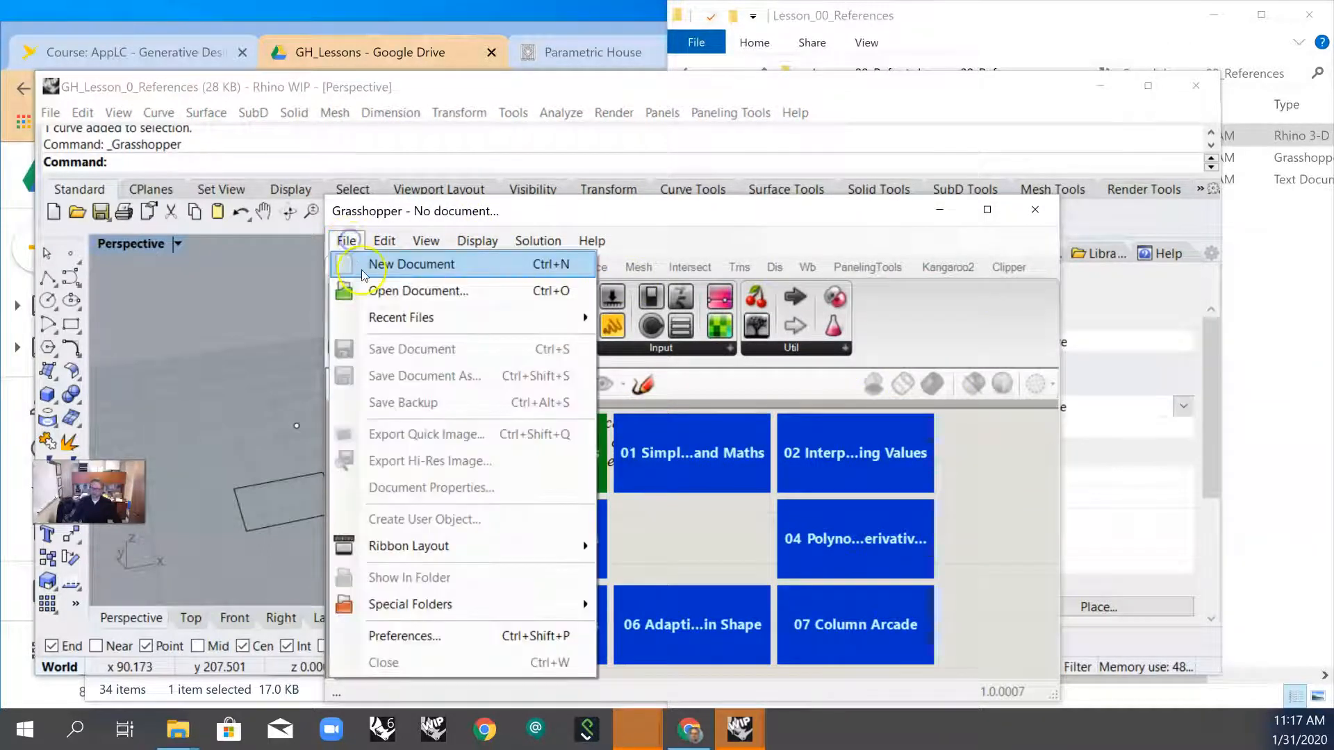
click(364, 271)
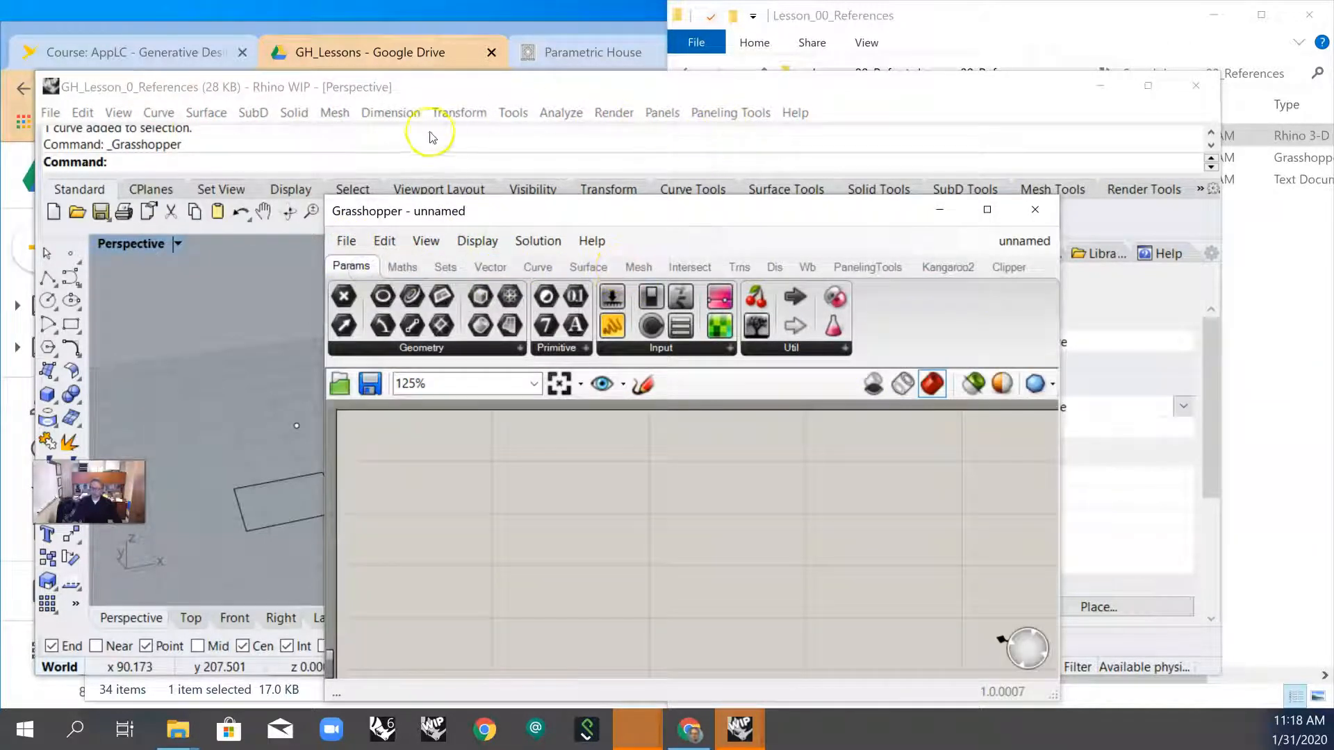
- Snap the lesson's Rhino window to the left half of the screen and move Grasshopper clear of the lesson file list
drag(563, 85, 74, 167)
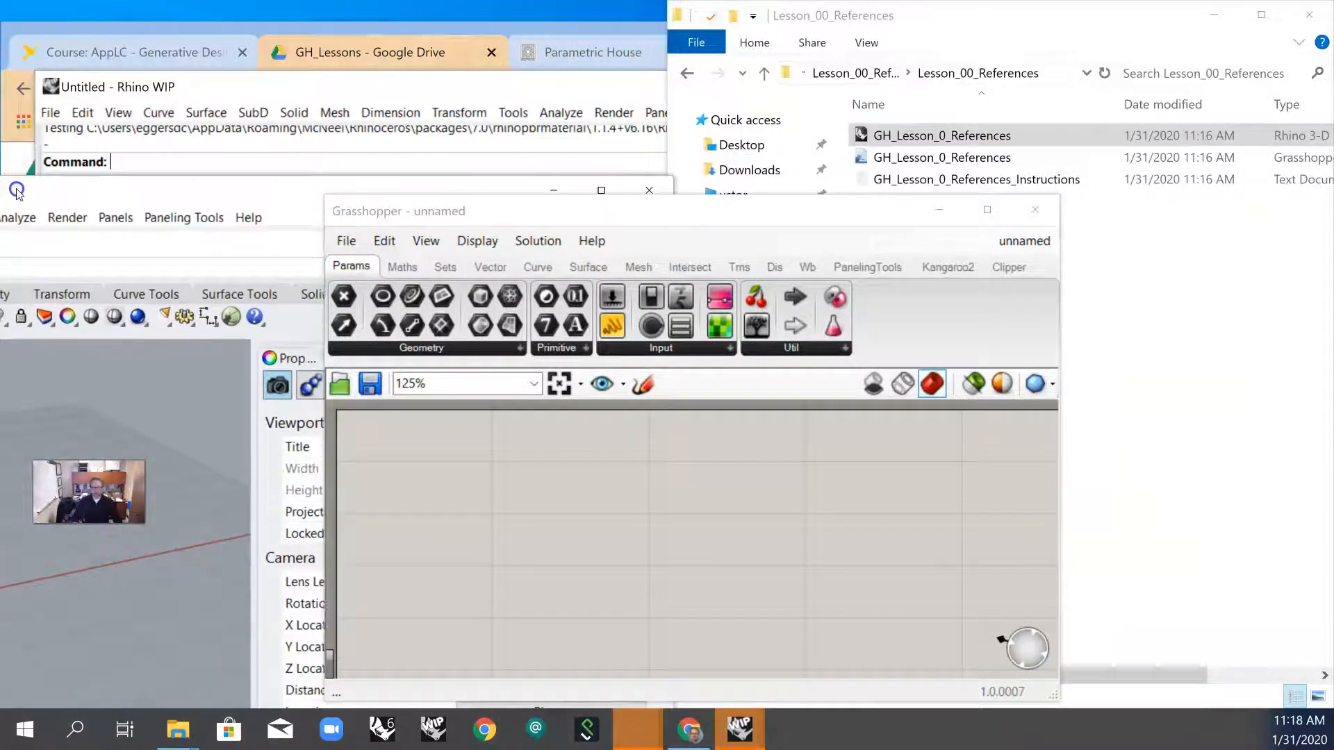
drag(551, 217, 911, 160)
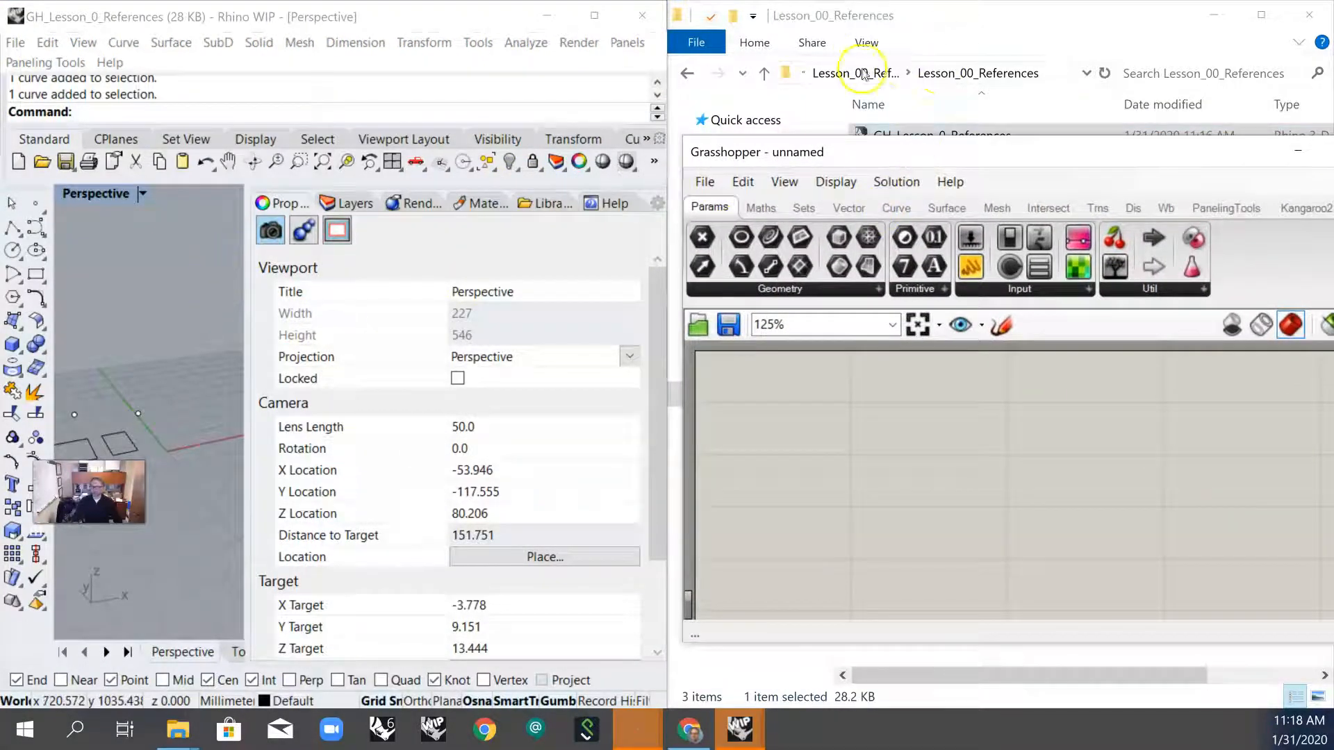
drag(878, 142, 718, 249)
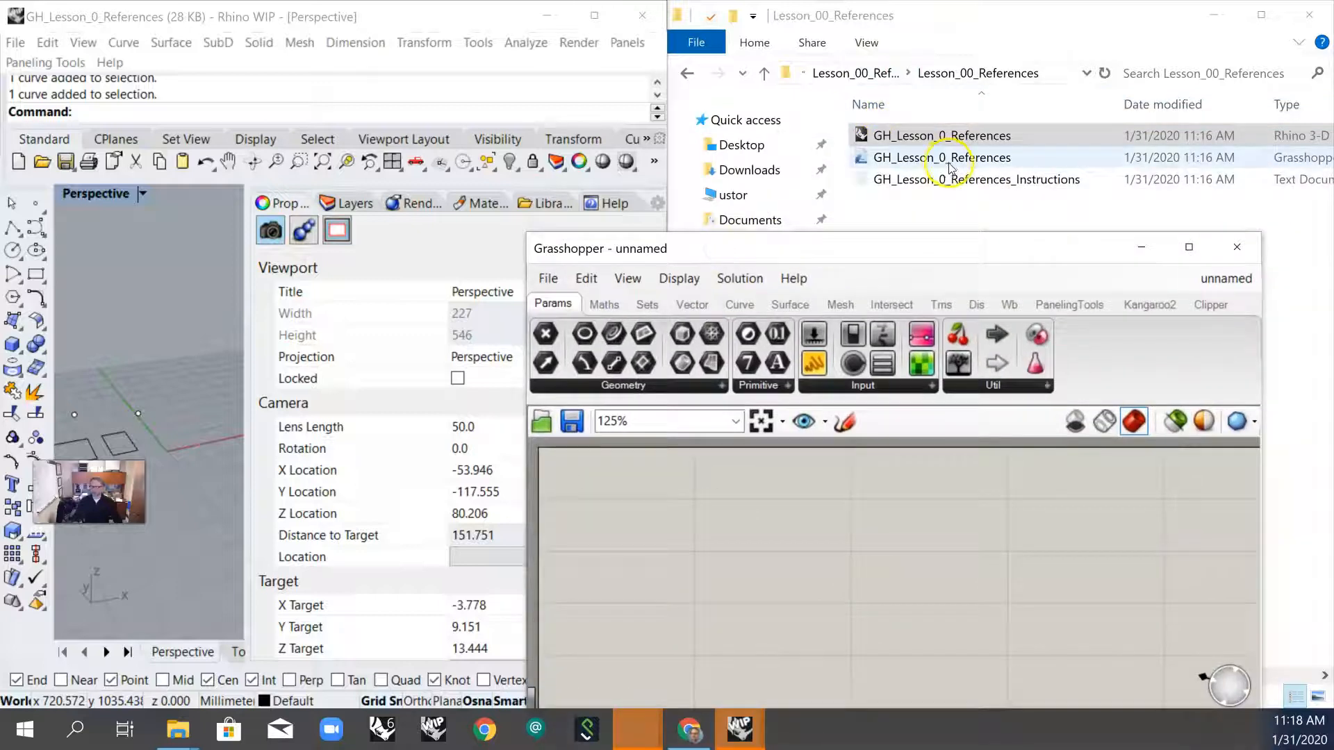
- Open the GH_Lesson_0_References definition in Grasshopper and snap its window to the right half of the screen
drag(951, 167, 854, 519)
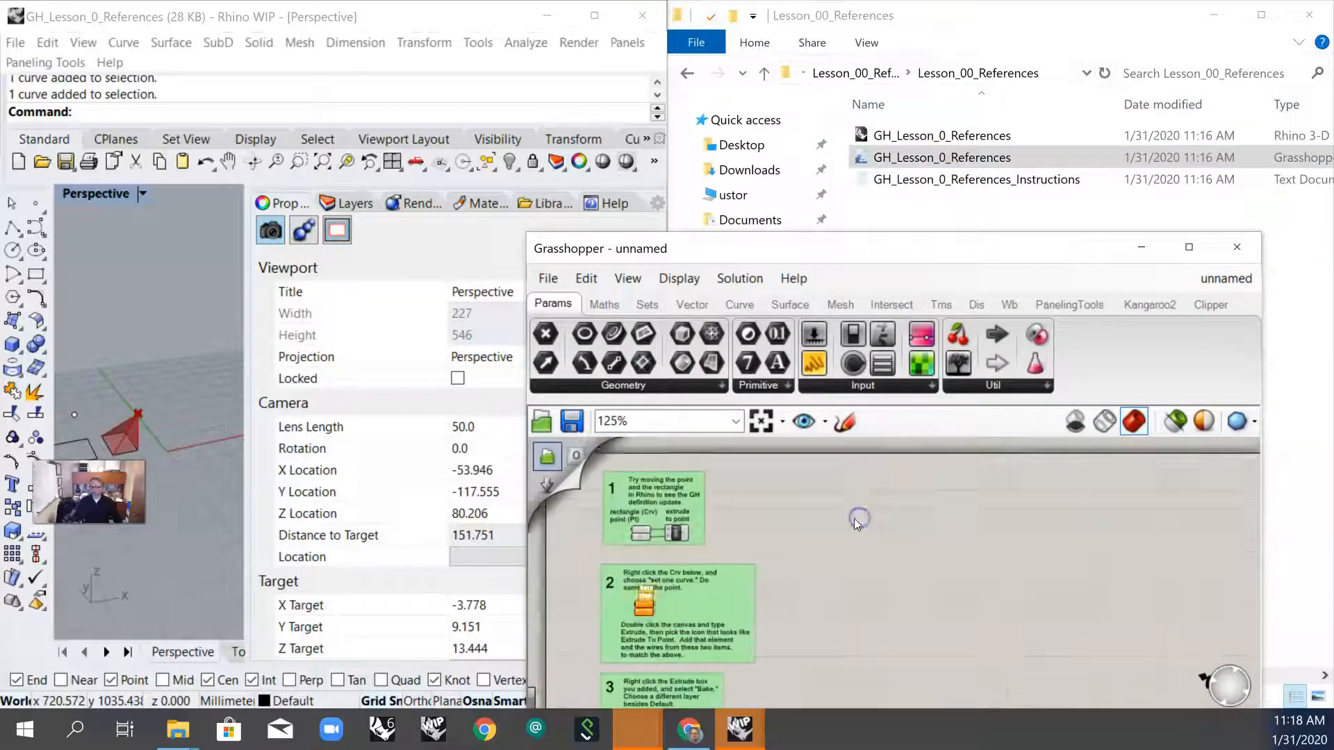
key(super+Right)
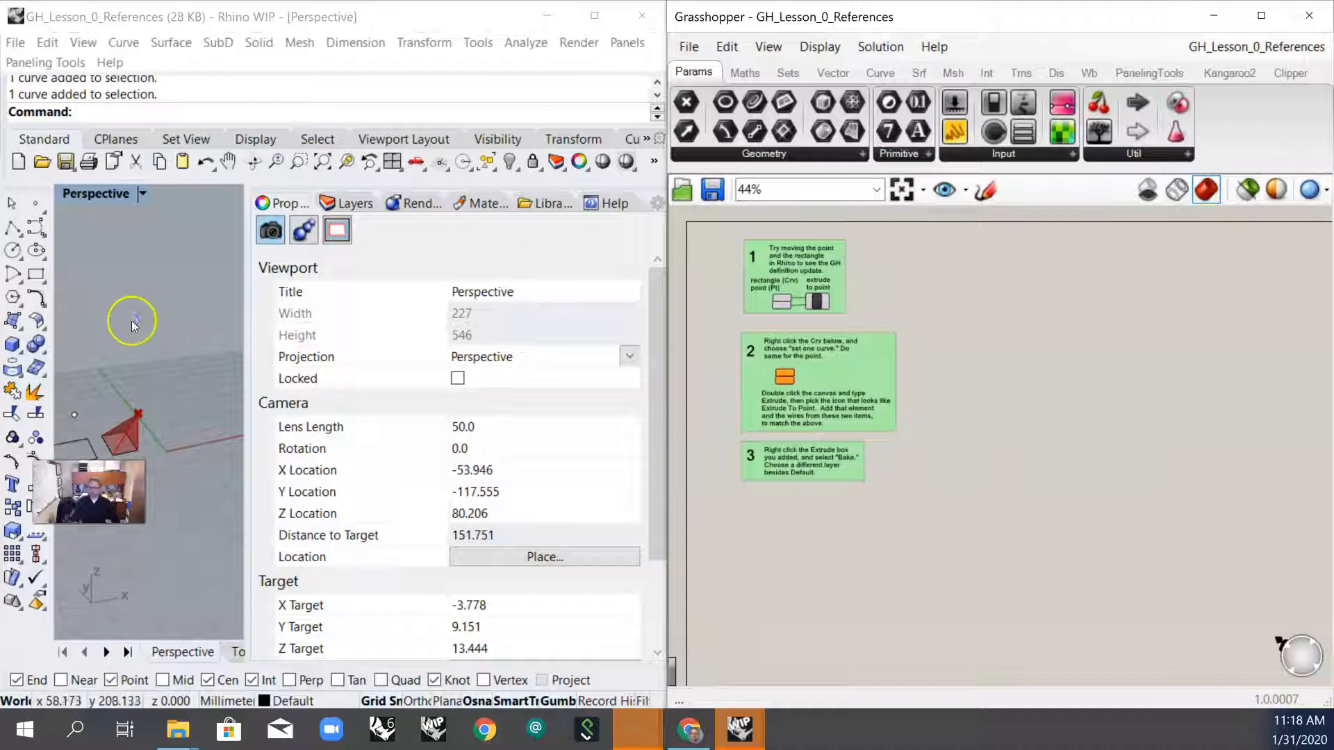
- Widen Rhino's Perspective viewport by narrowing the properties area, and enlarge instruction group 1 on the Grasshopper canvas
click(132, 320)
drag(247, 258, 617, 247)
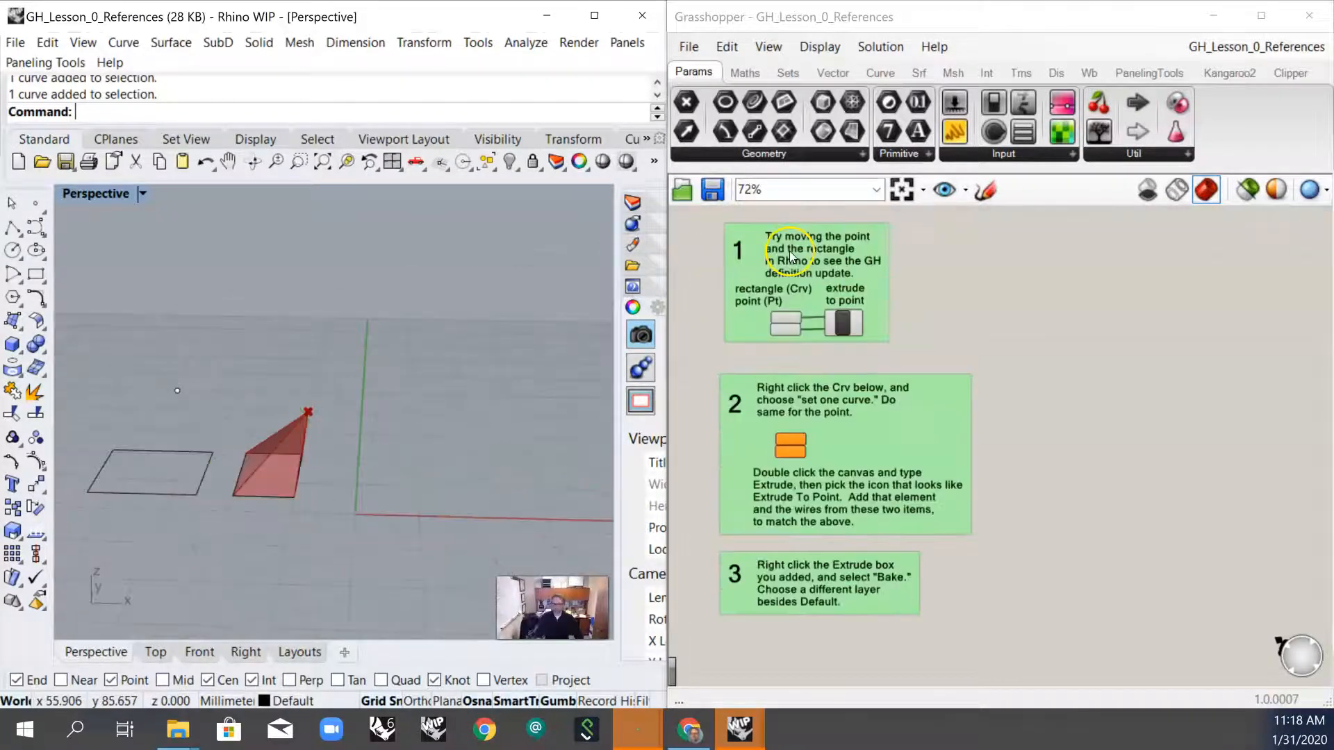
scroll(790, 257, up, 3)
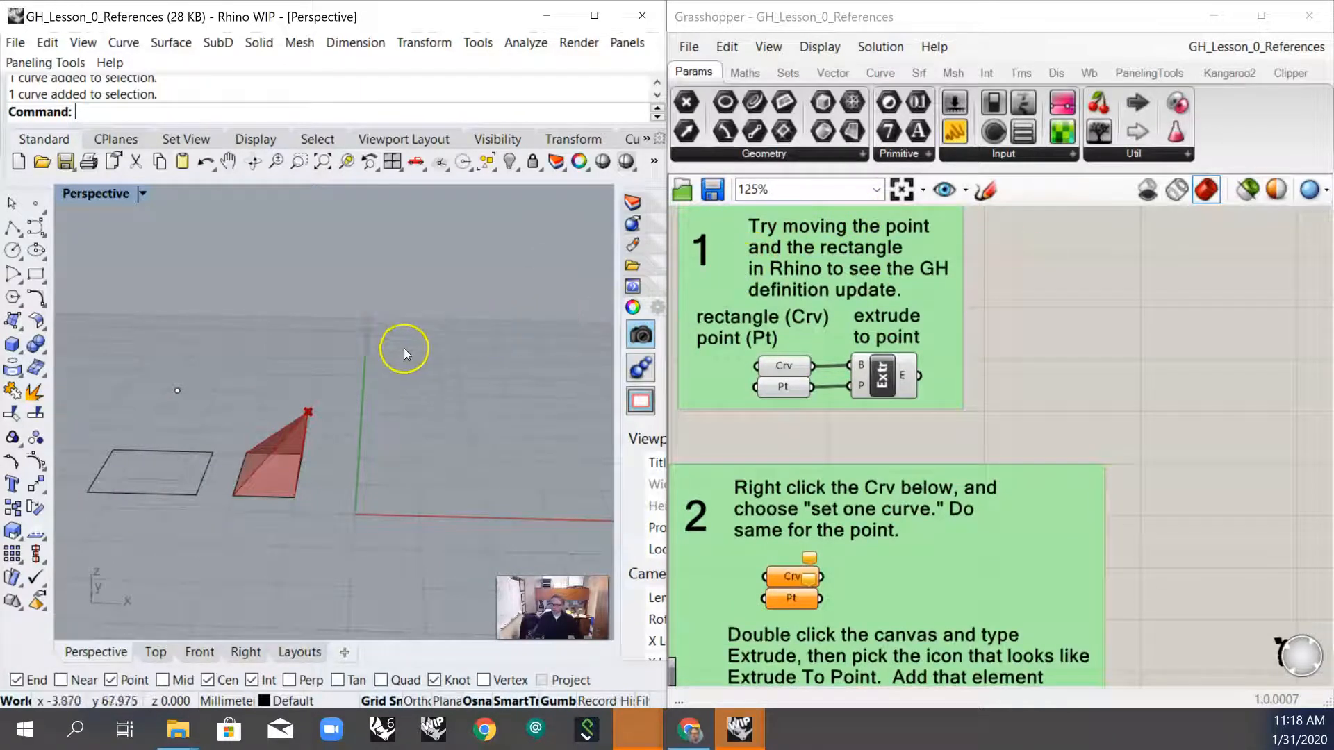
- Move the Rhino geometry referenced by instruction group 1, shifting the pyramid's base rectangle along the X axis
click(340, 425)
right_drag(396, 373, 295, 393)
mouse_move(359, 386)
mouse_down()
mouse_move(406, 369)
mouse_move(220, 457)
mouse_move(280, 409)
mouse_move(380, 375)
mouse_up()
right_drag(362, 437, 307, 491)
click(280, 494)
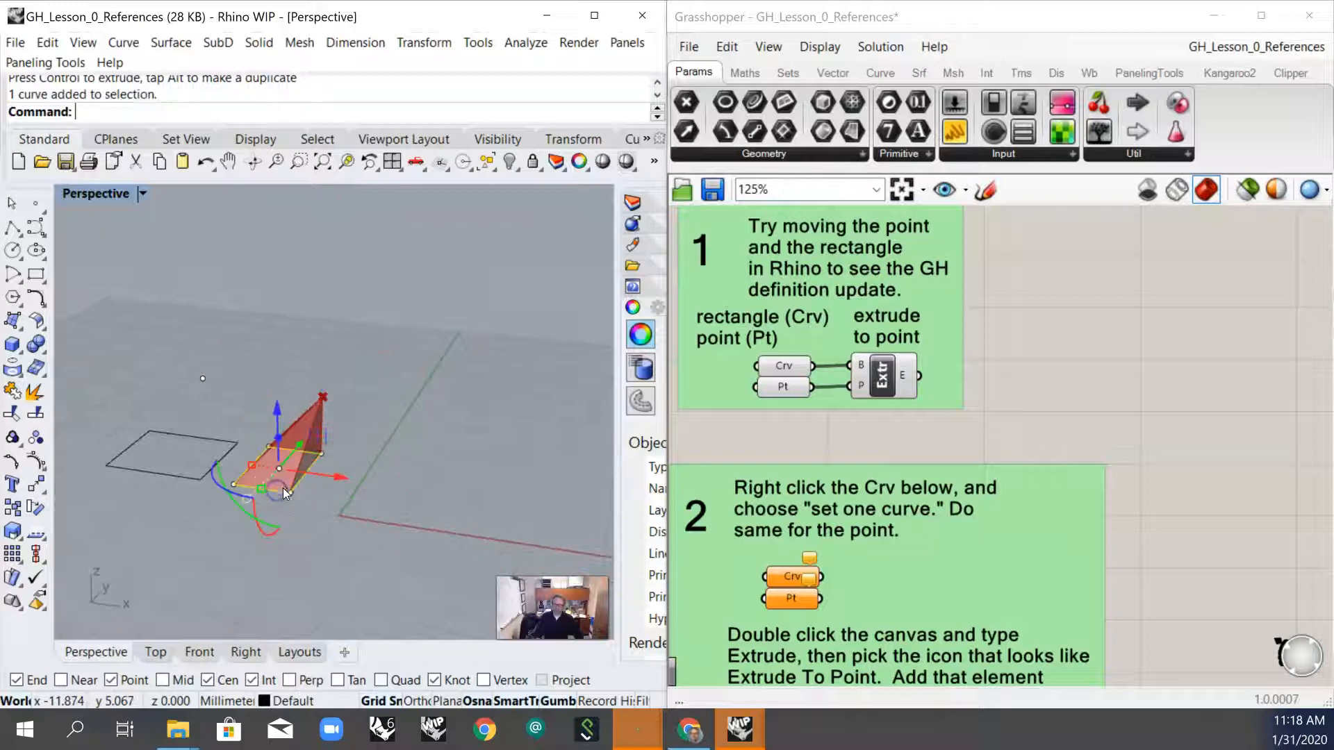
drag(339, 473, 380, 497)
right_drag(396, 464, 429, 516)
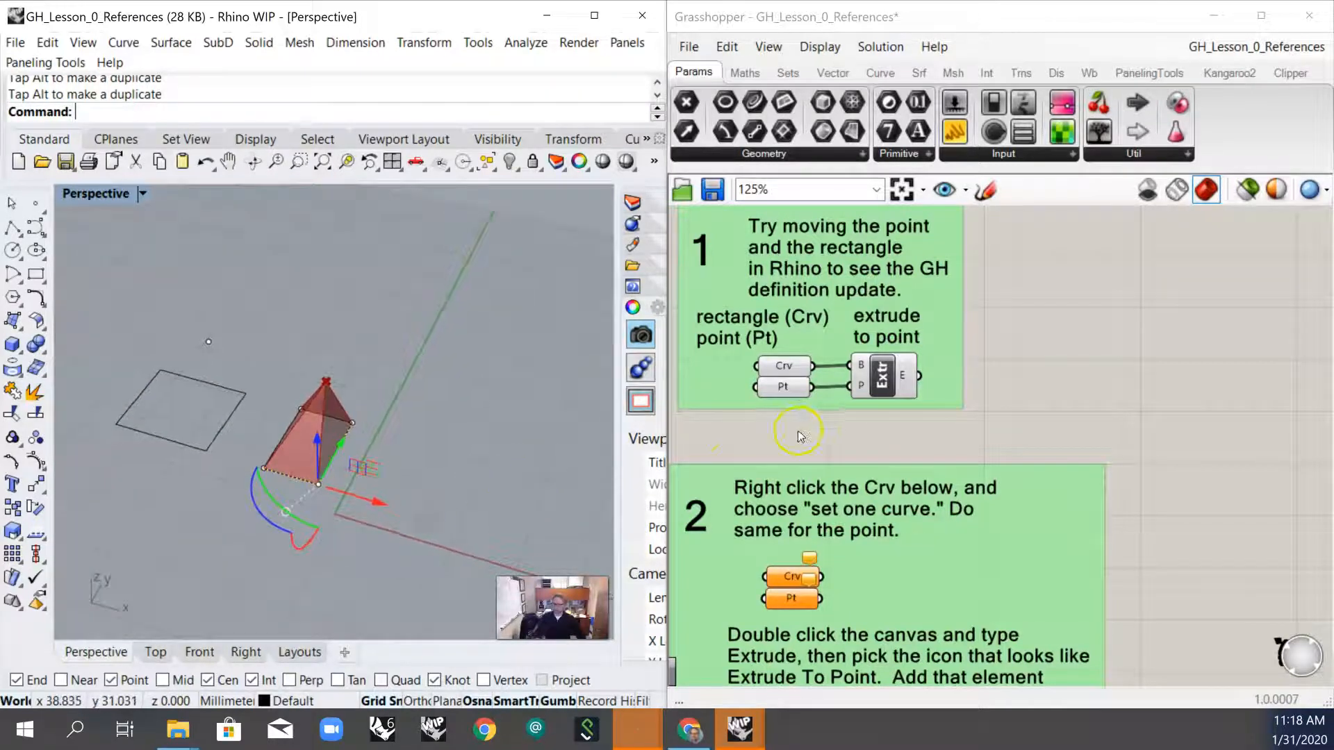
- Set the Crv parameter in instruction group 2 to reference the separate rectangle in Rhino as its one curve
scroll(945, 427, down, 4)
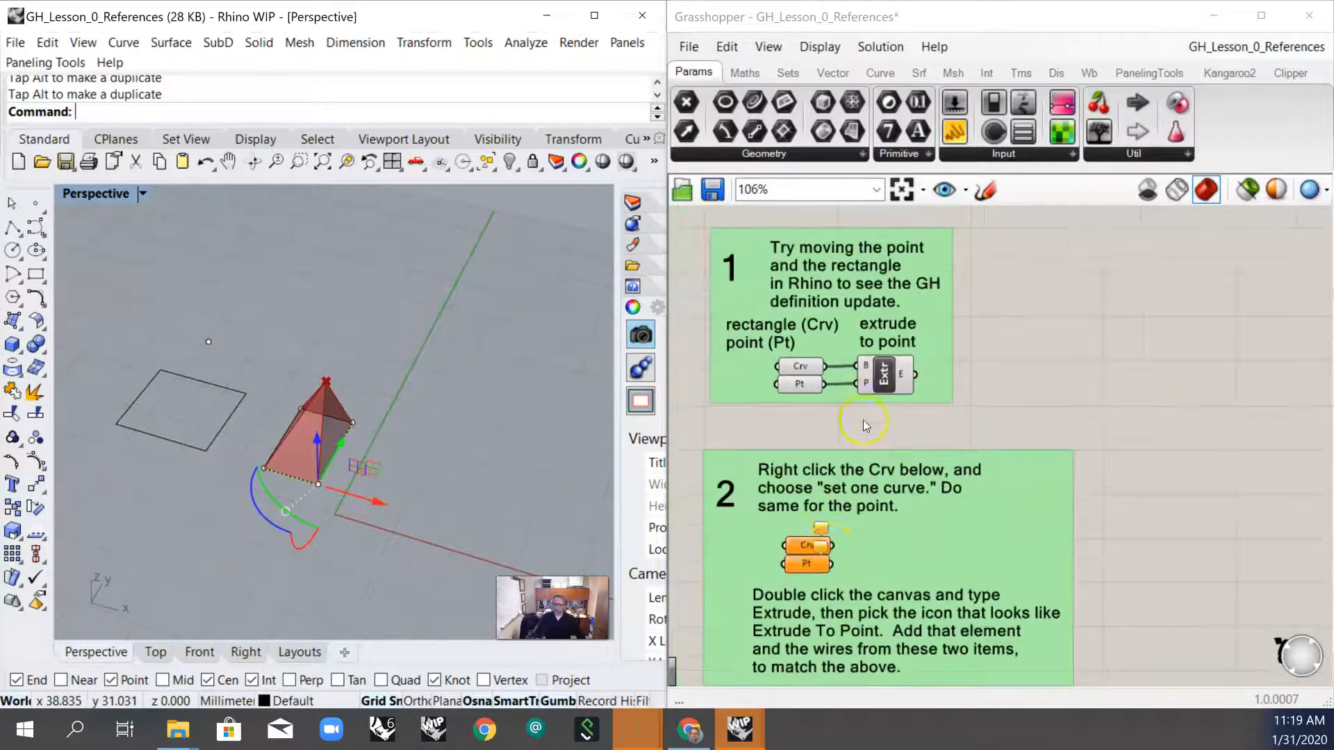
scroll(813, 444, up, 2)
scroll(728, 512, down, 1)
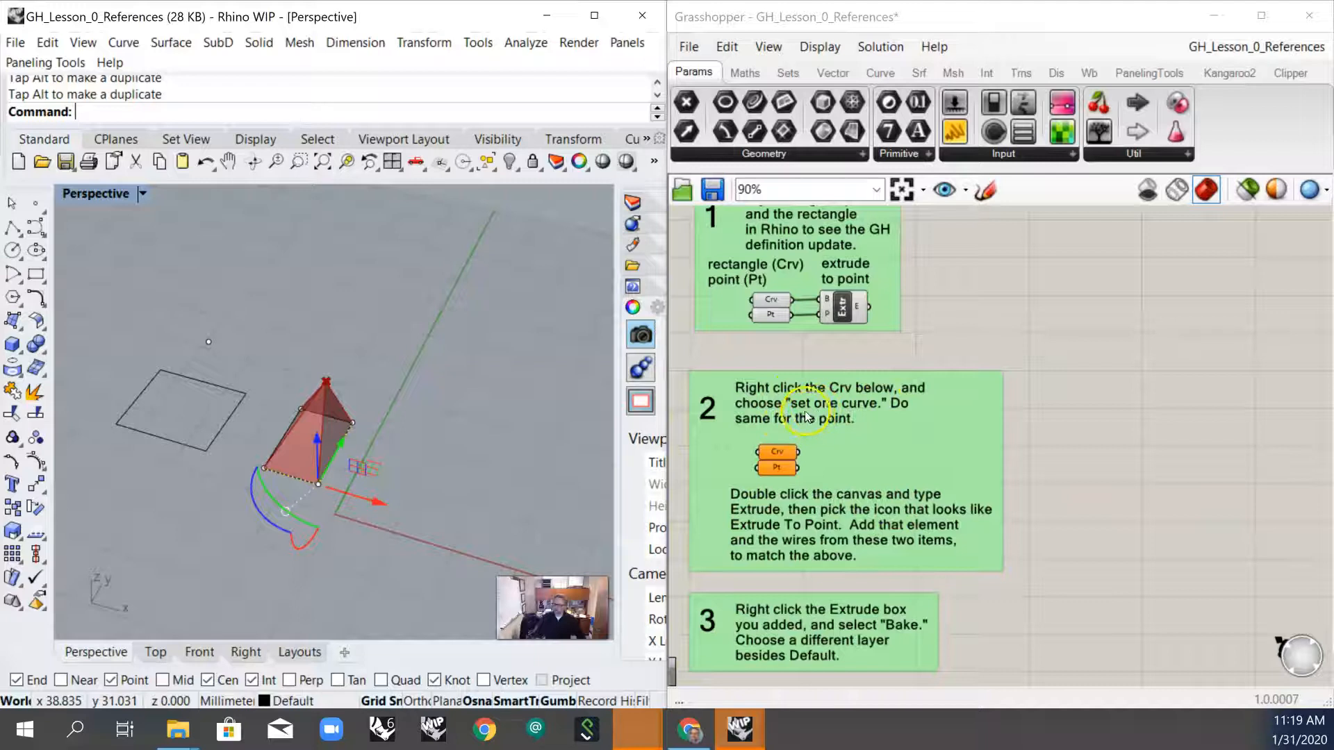
right_click(769, 450)
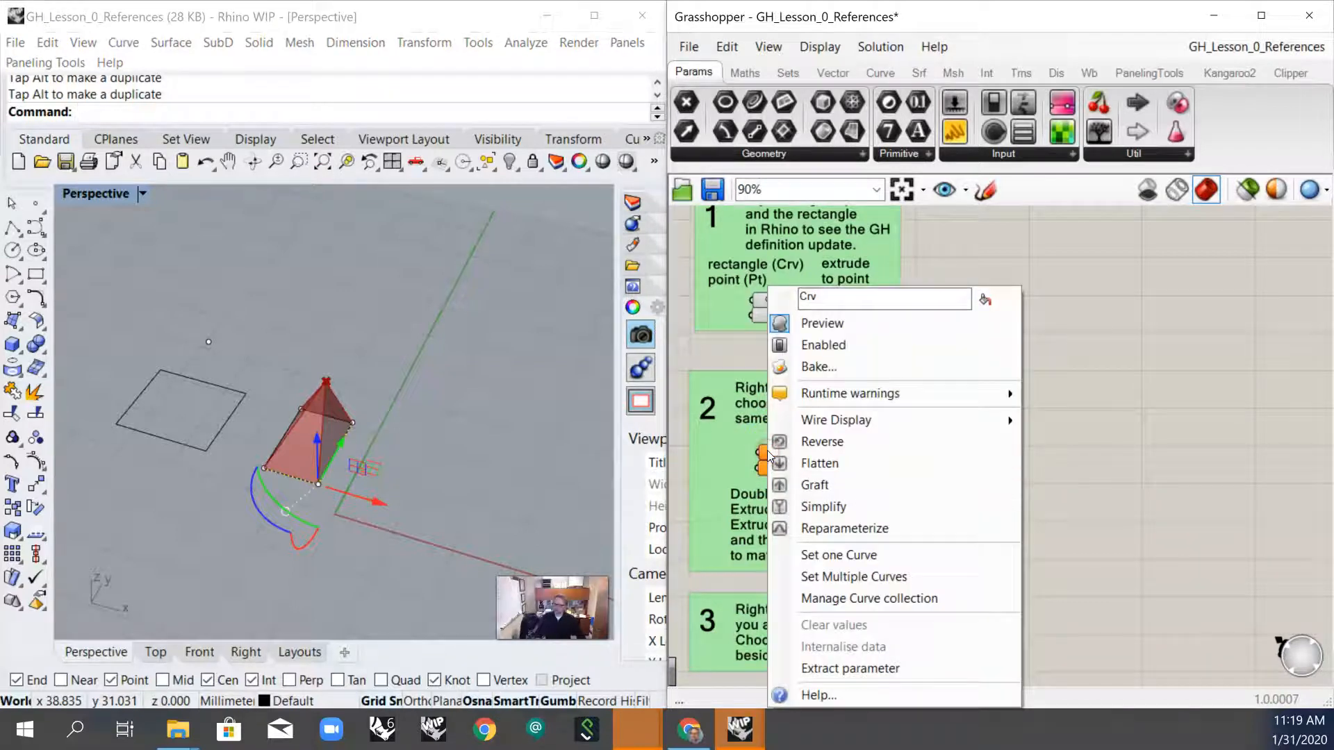
click(833, 555)
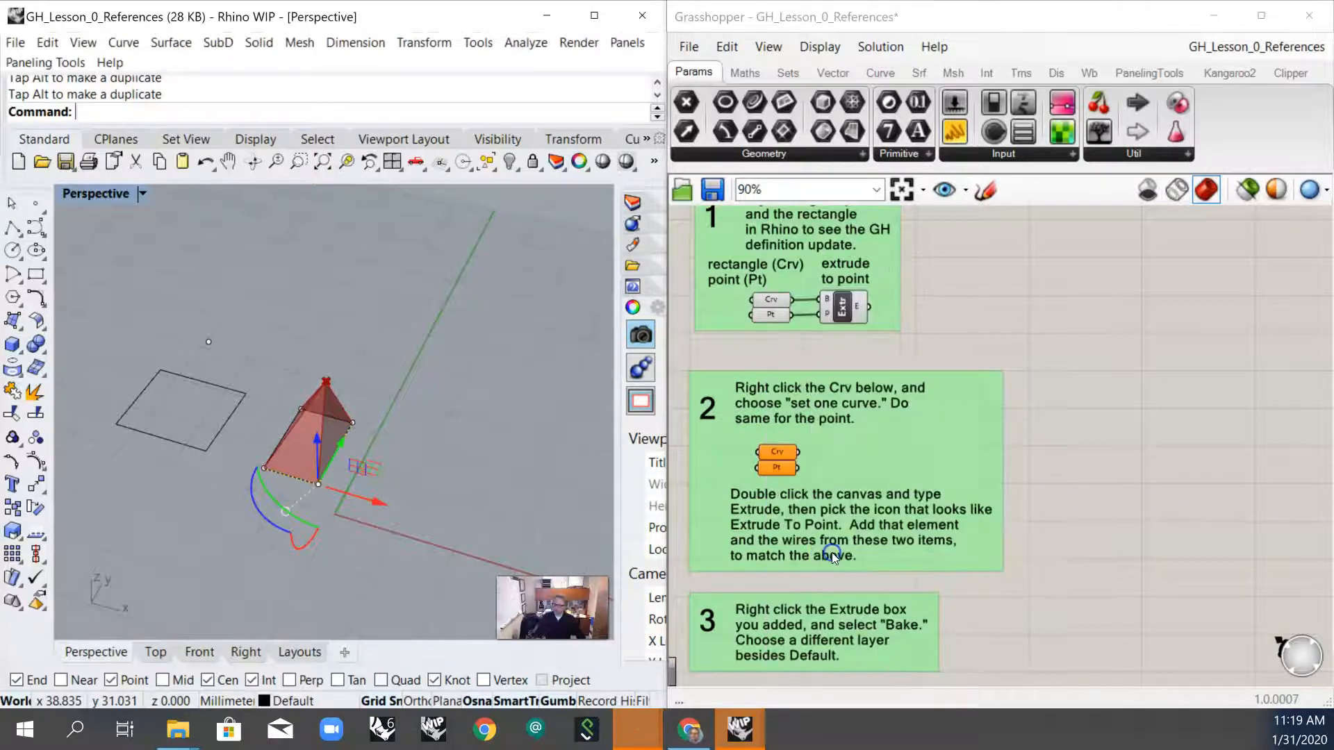
click(177, 375)
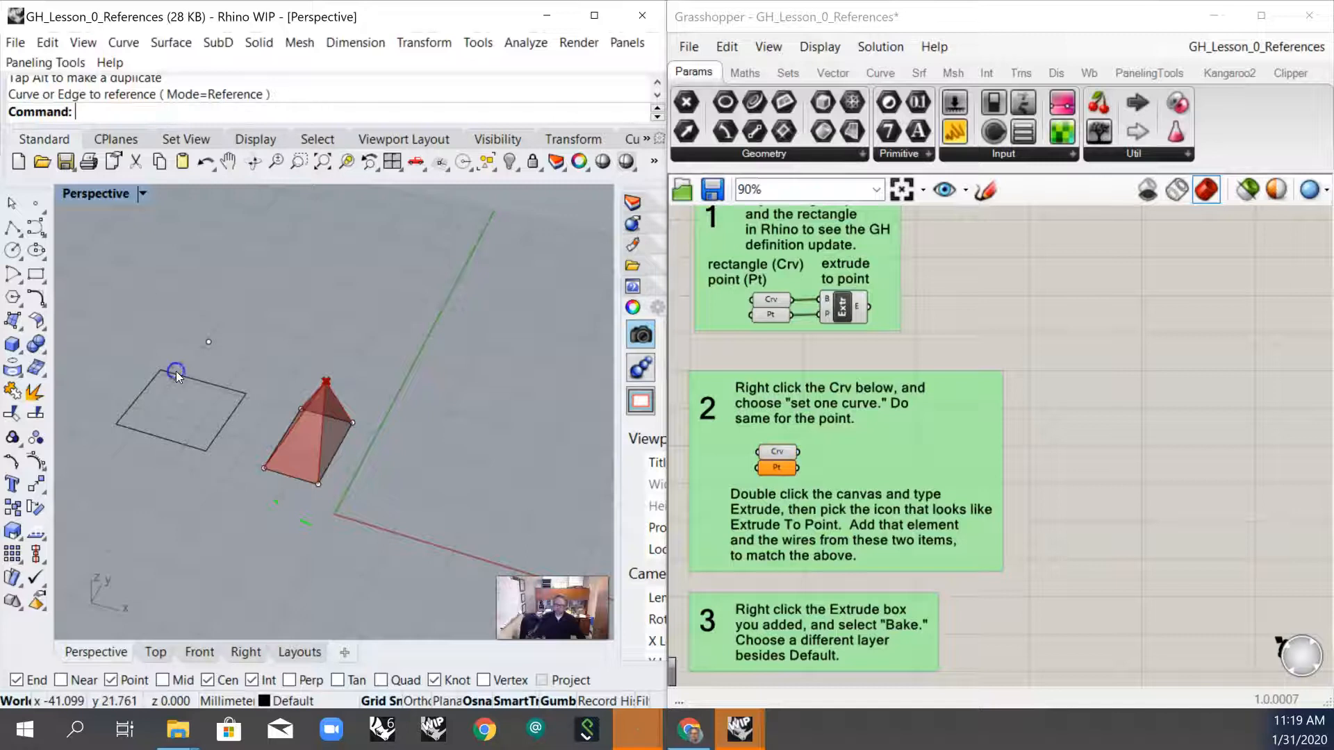
- Set the Pt parameter in instruction group 2 to reference the separate point above the unused rectangle
right_click(775, 470)
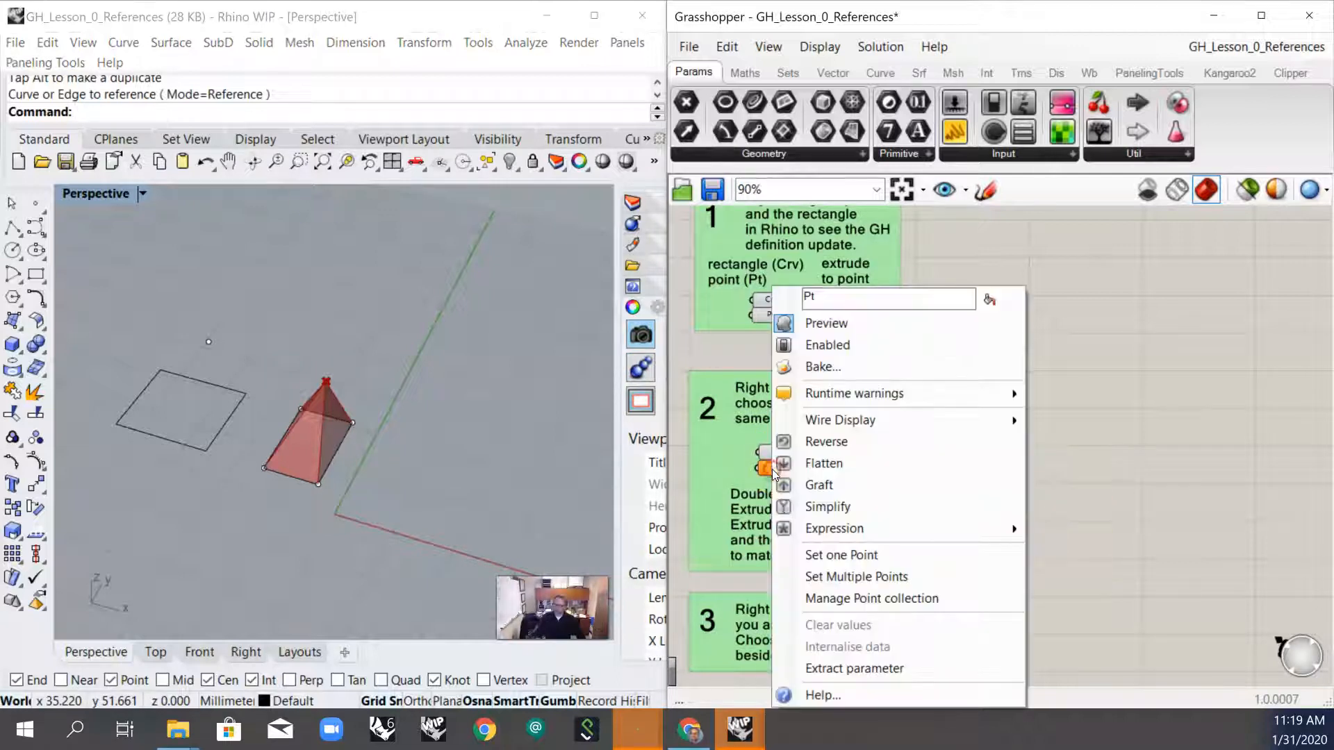
click(842, 554)
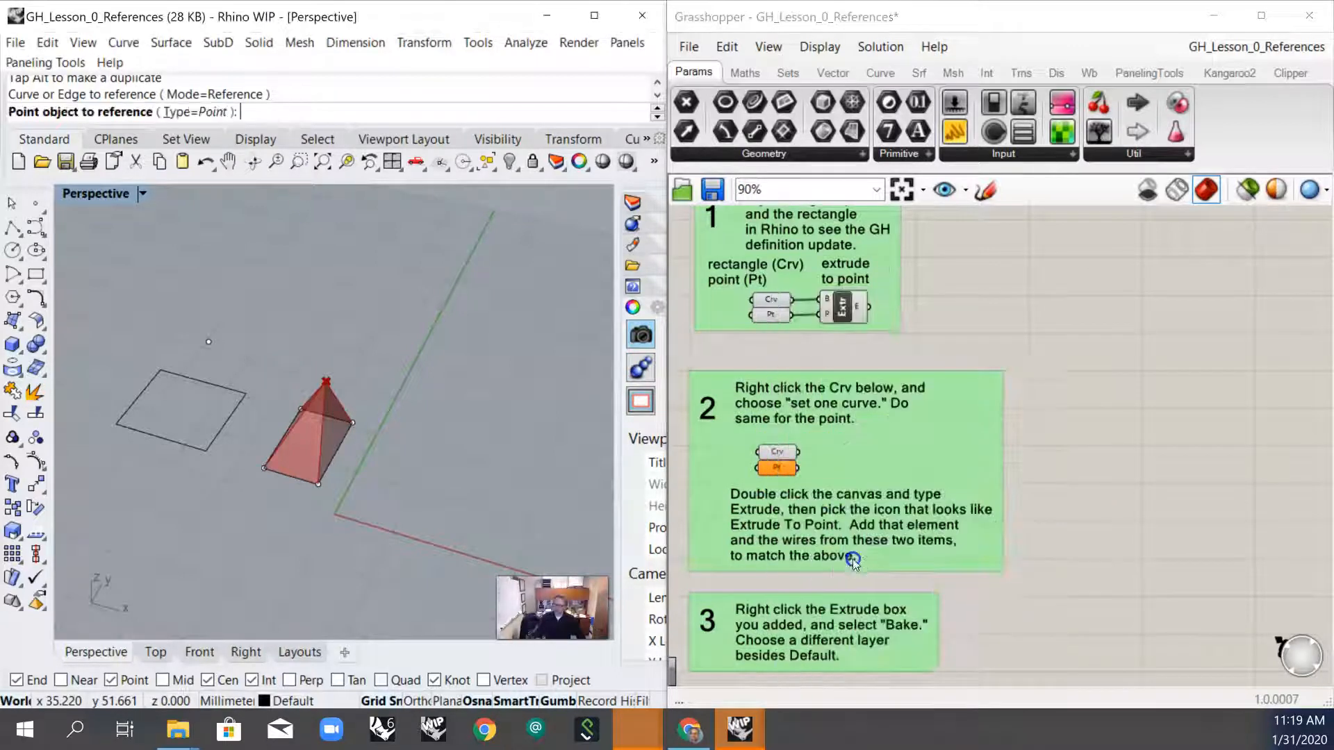
click(209, 342)
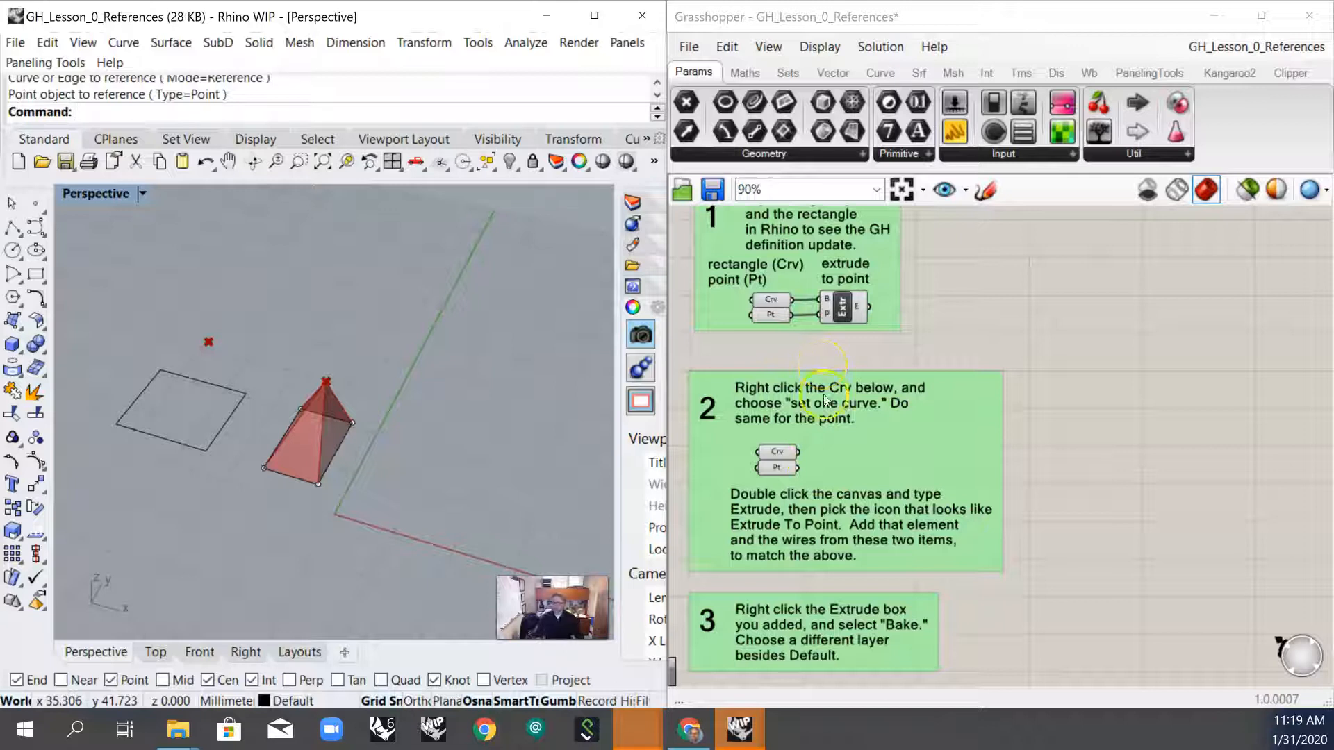
scroll(852, 355, down, 1)
scroll(799, 575, up, 1)
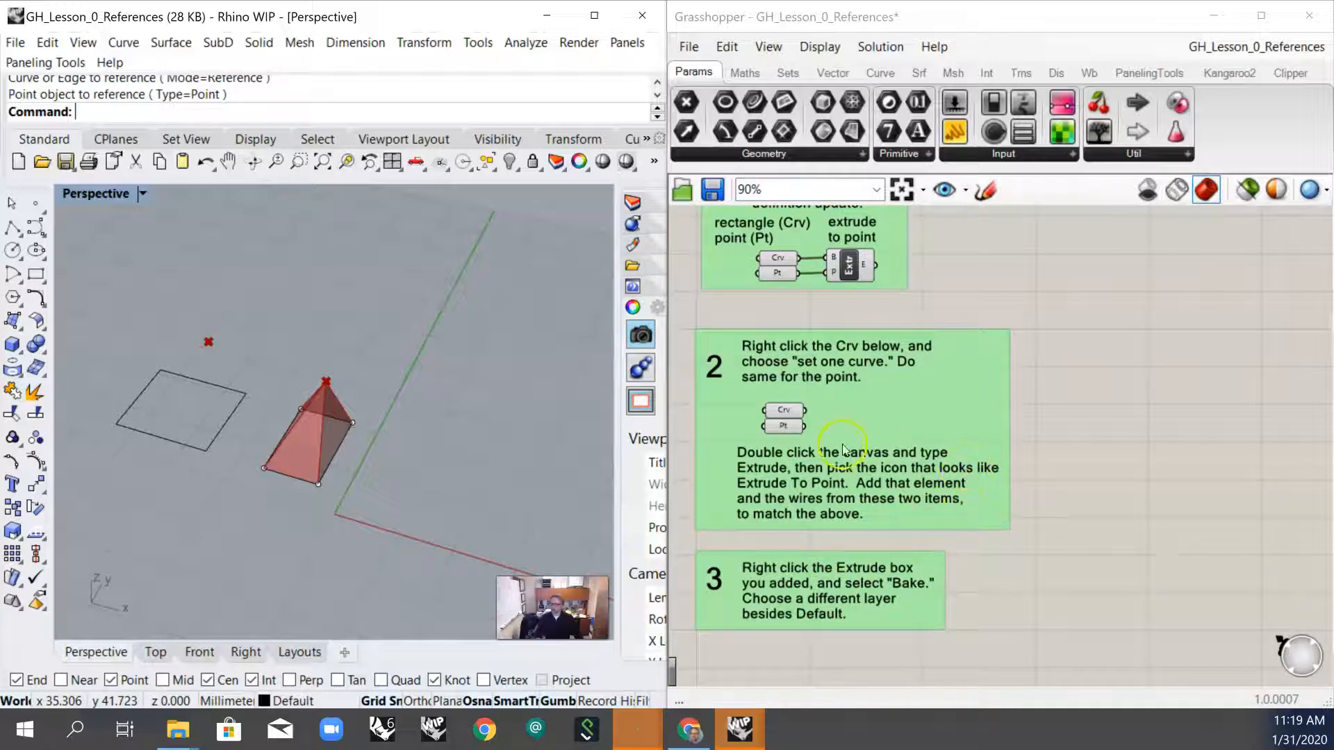
- Bake the Extrude To Point component of instruction group 1 into Rhino on Layer 01
click(846, 263)
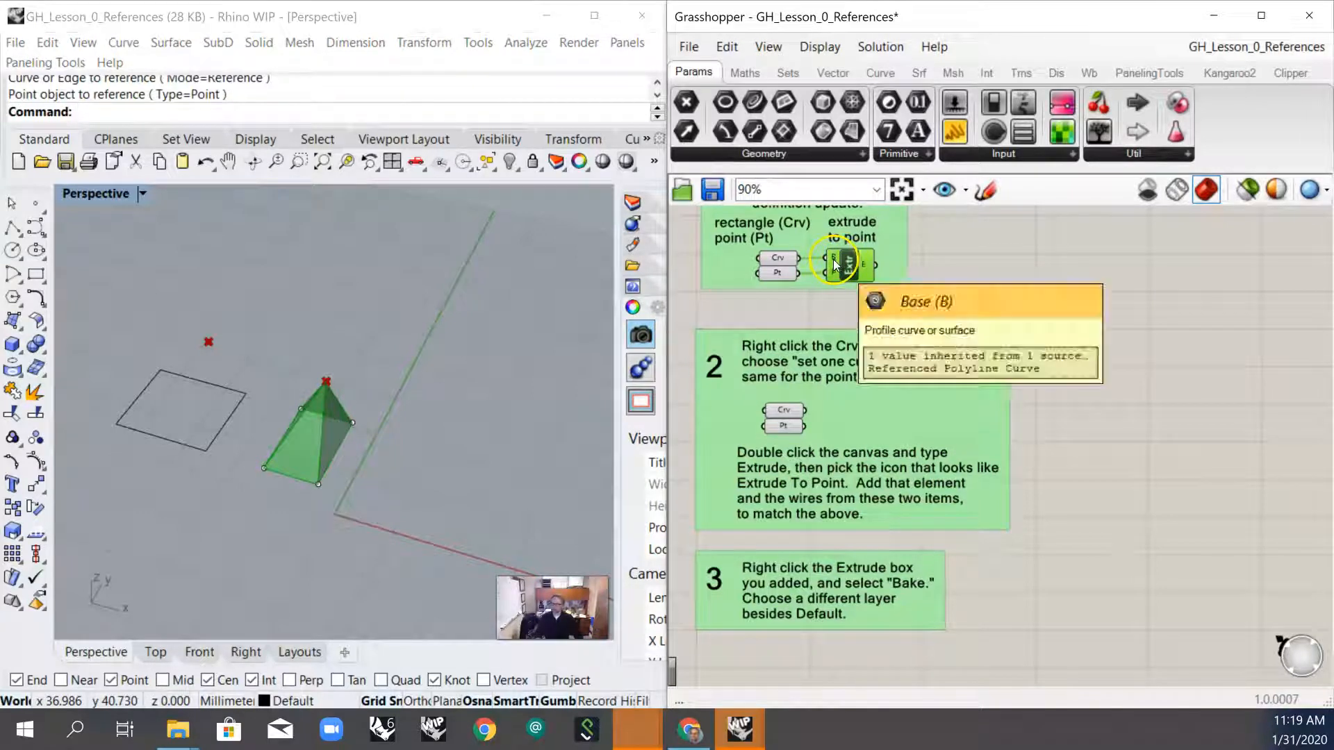
right_drag(339, 442, 336, 419)
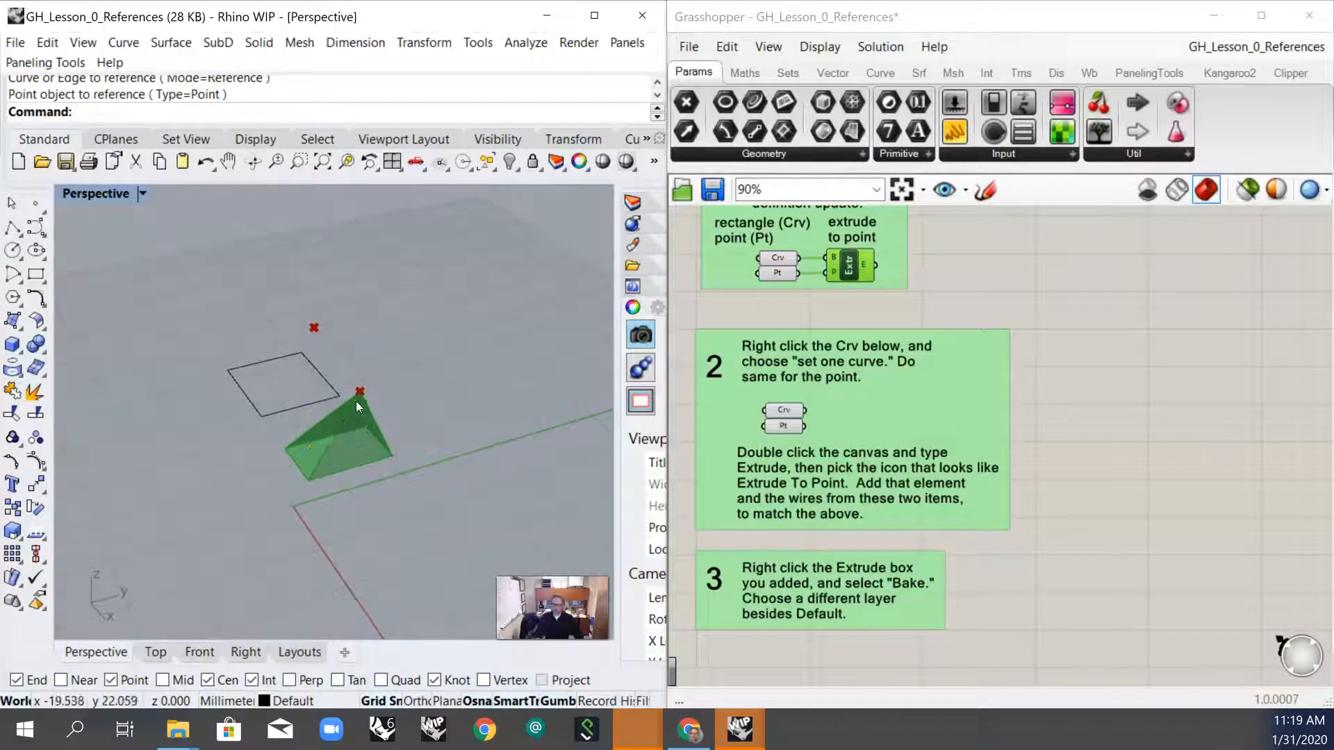
scroll(330, 427, up, 5)
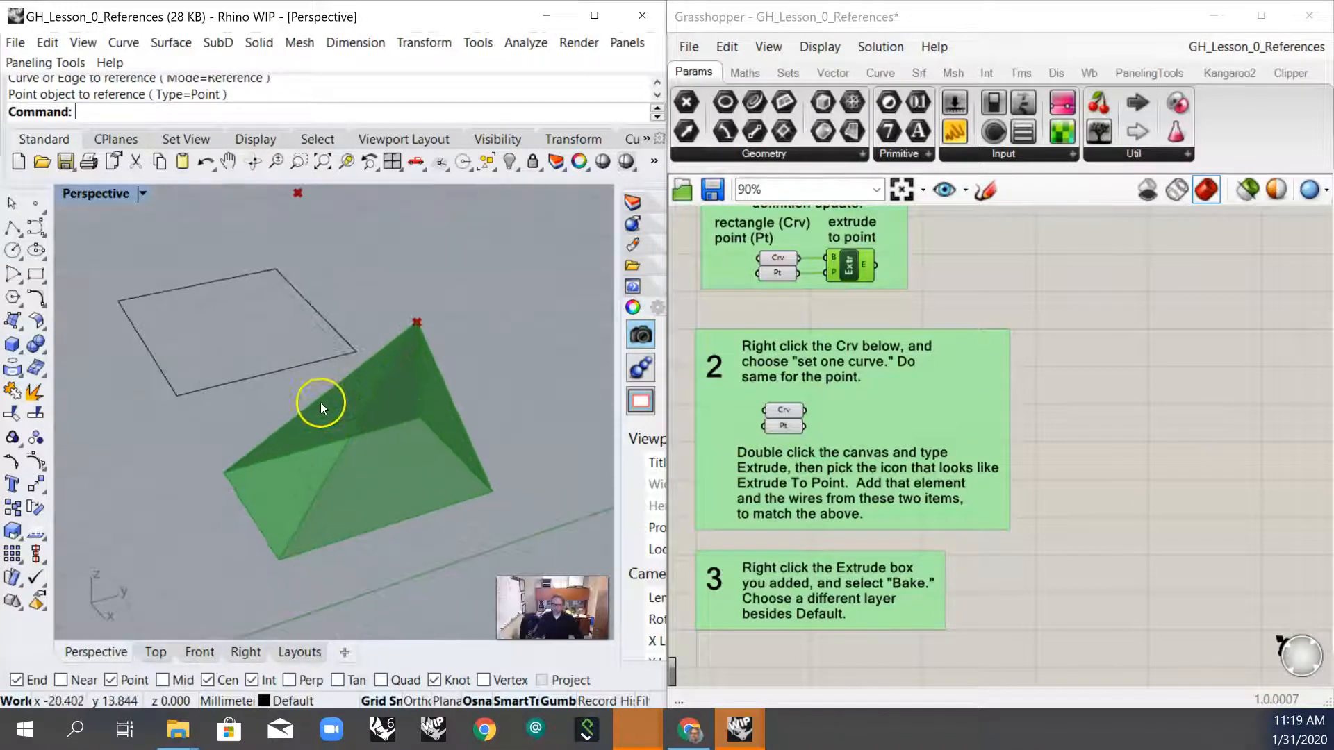
right_drag(389, 406, 406, 410)
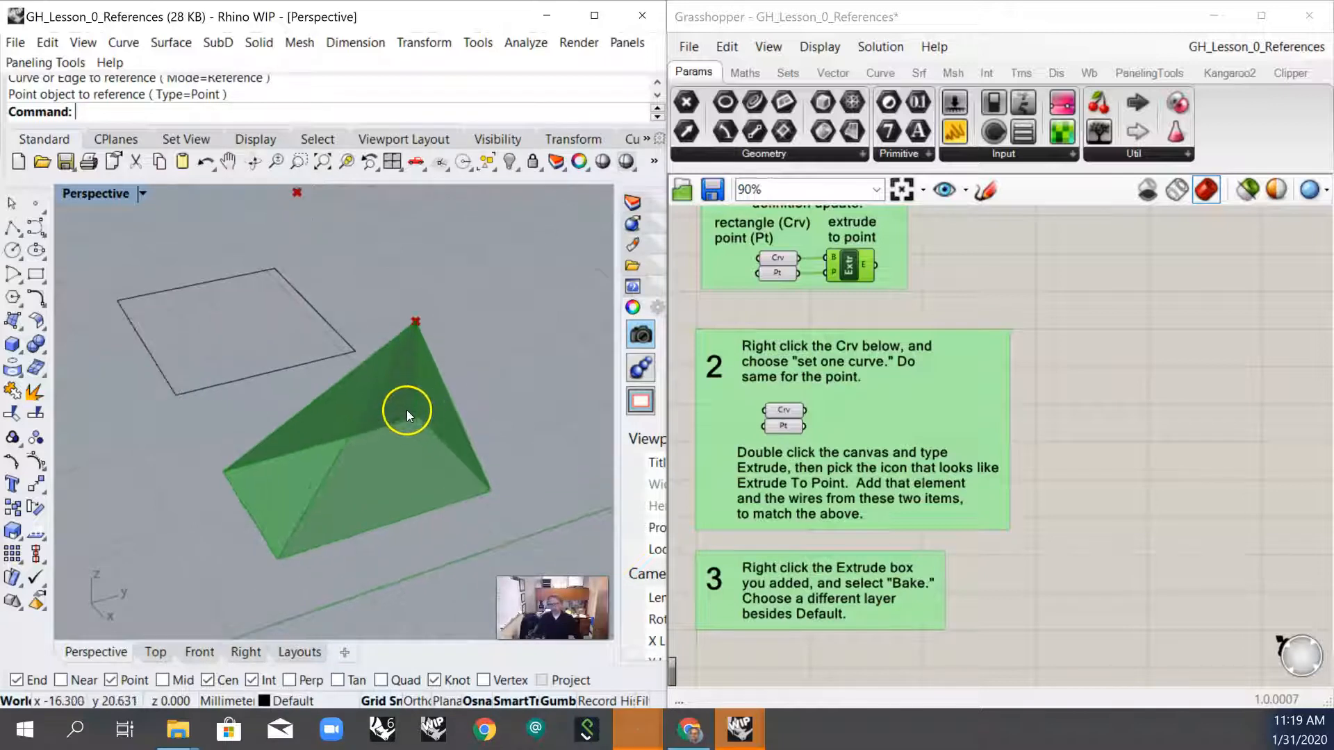
right_click(851, 261)
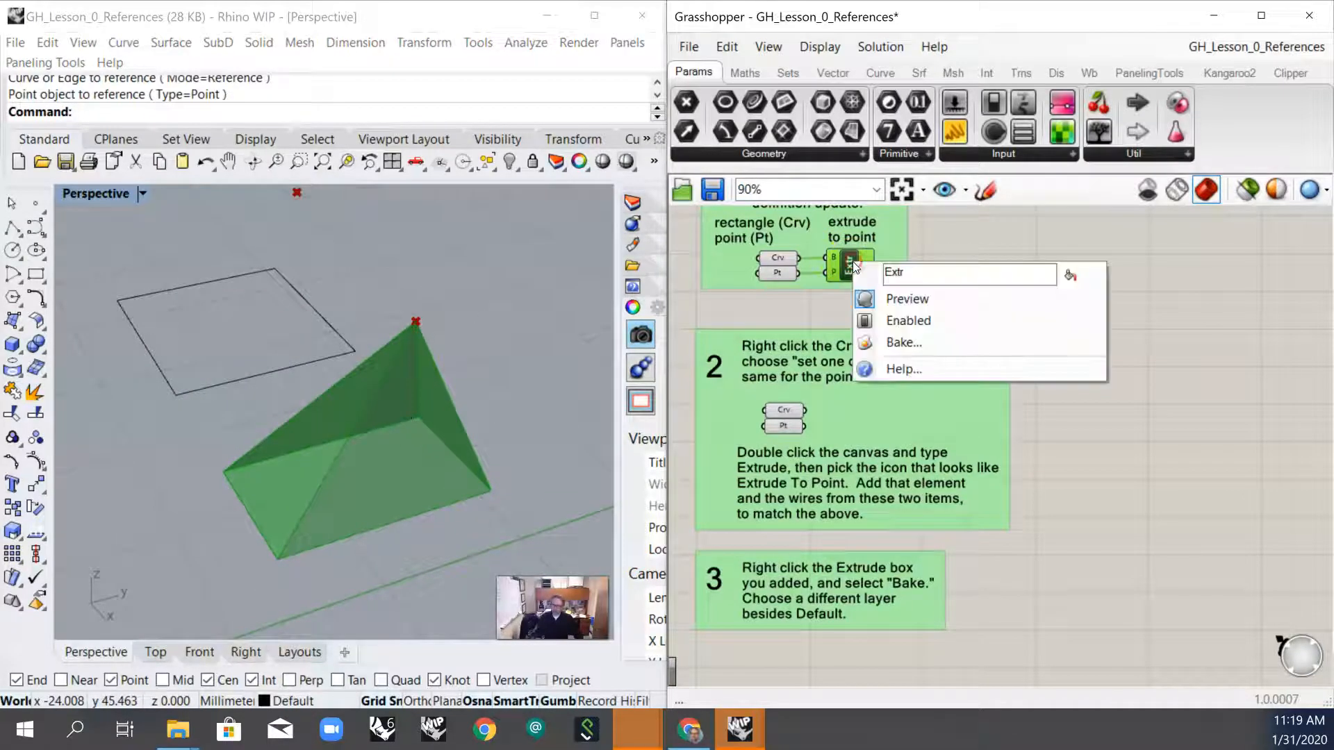
click(900, 344)
click(897, 212)
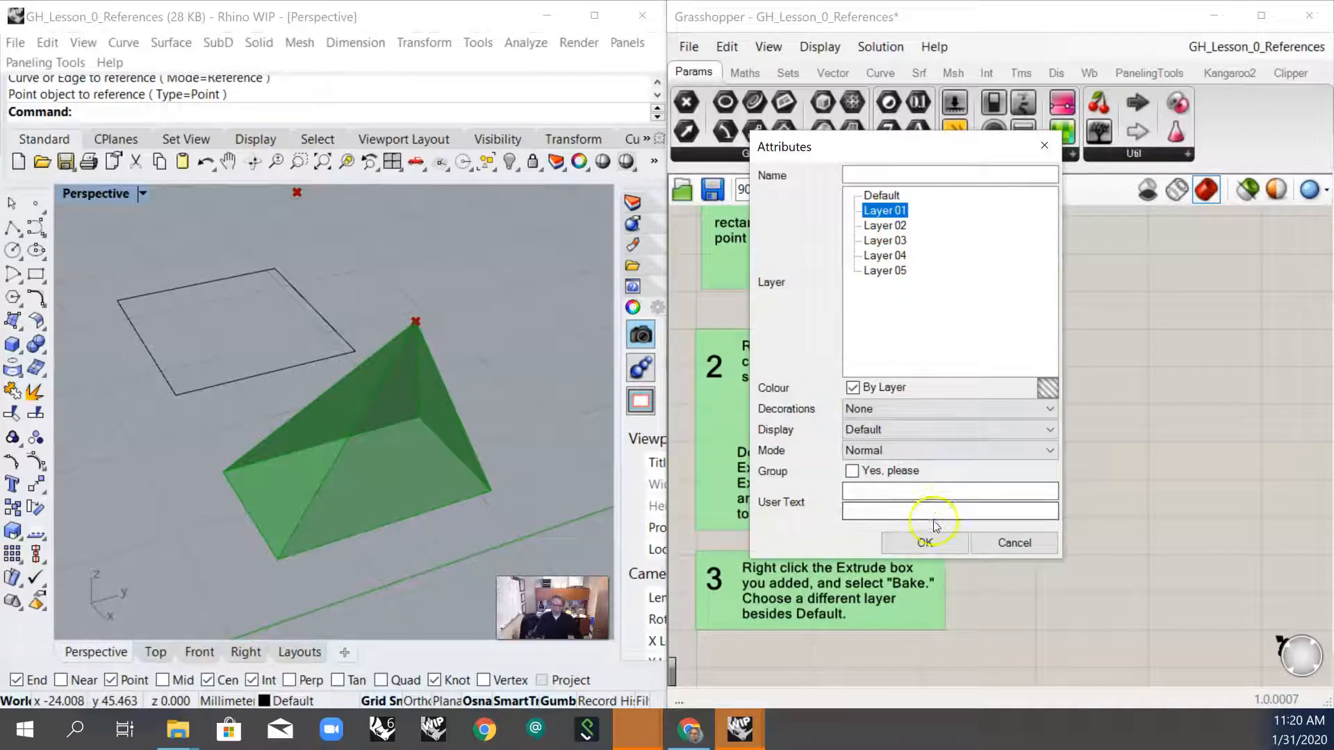
click(925, 542)
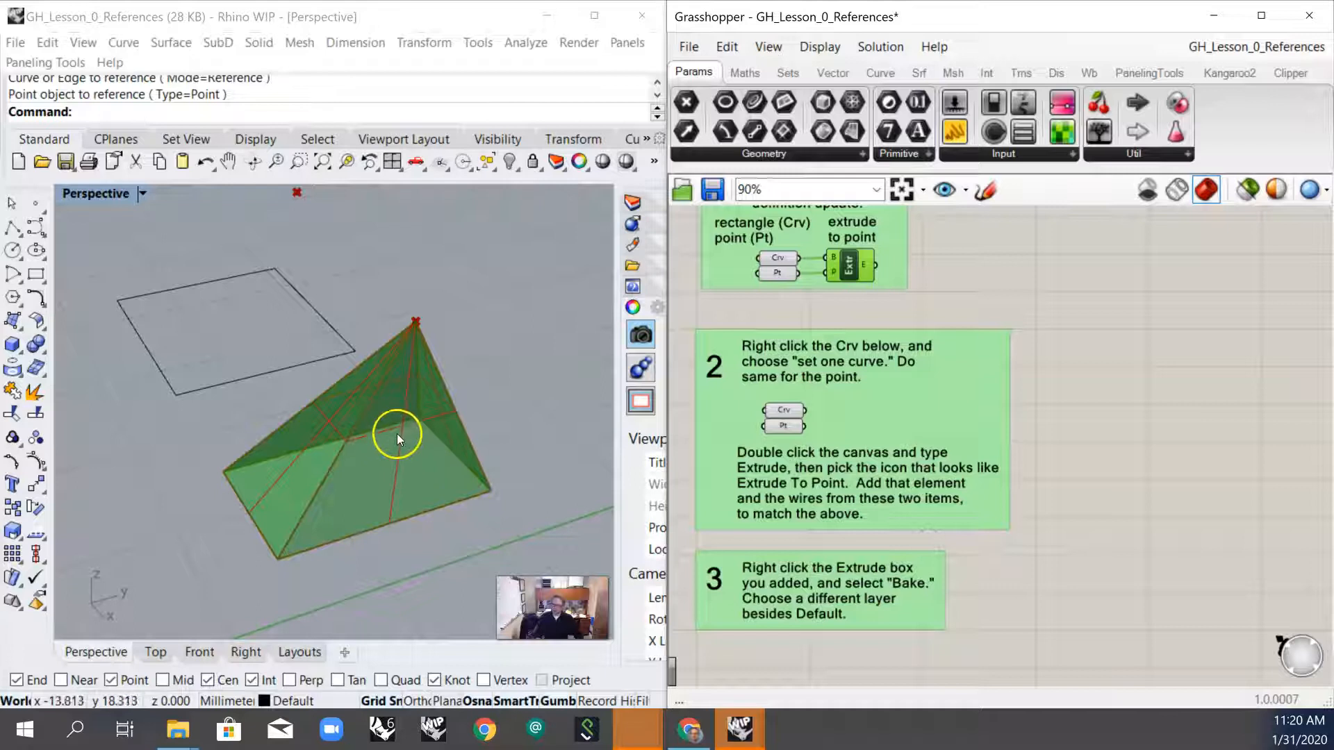
- Move the baked Layer 01 pyramid away from the Grasshopper preview and set the Perspective viewport to Shaded display
click(397, 434)
drag(407, 388, 626, 298)
scroll(243, 368, down, 1)
click(141, 195)
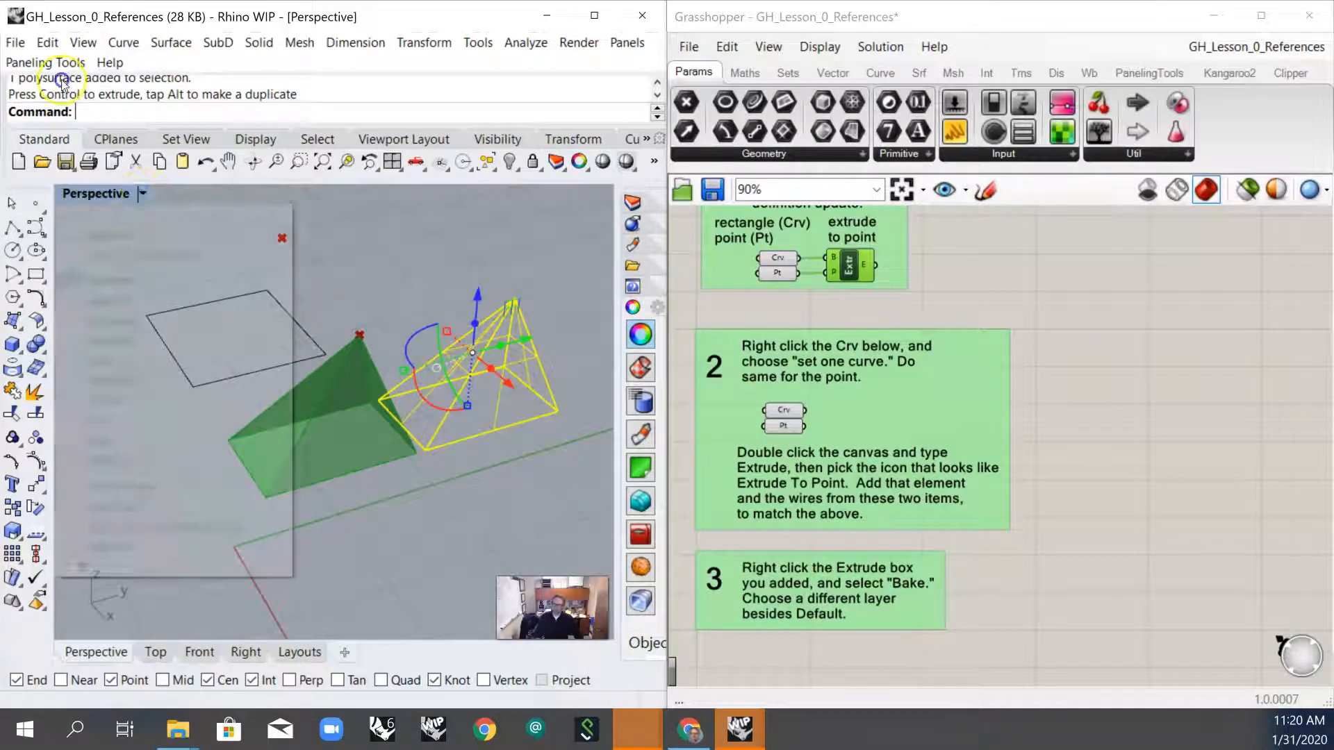
click(151, 298)
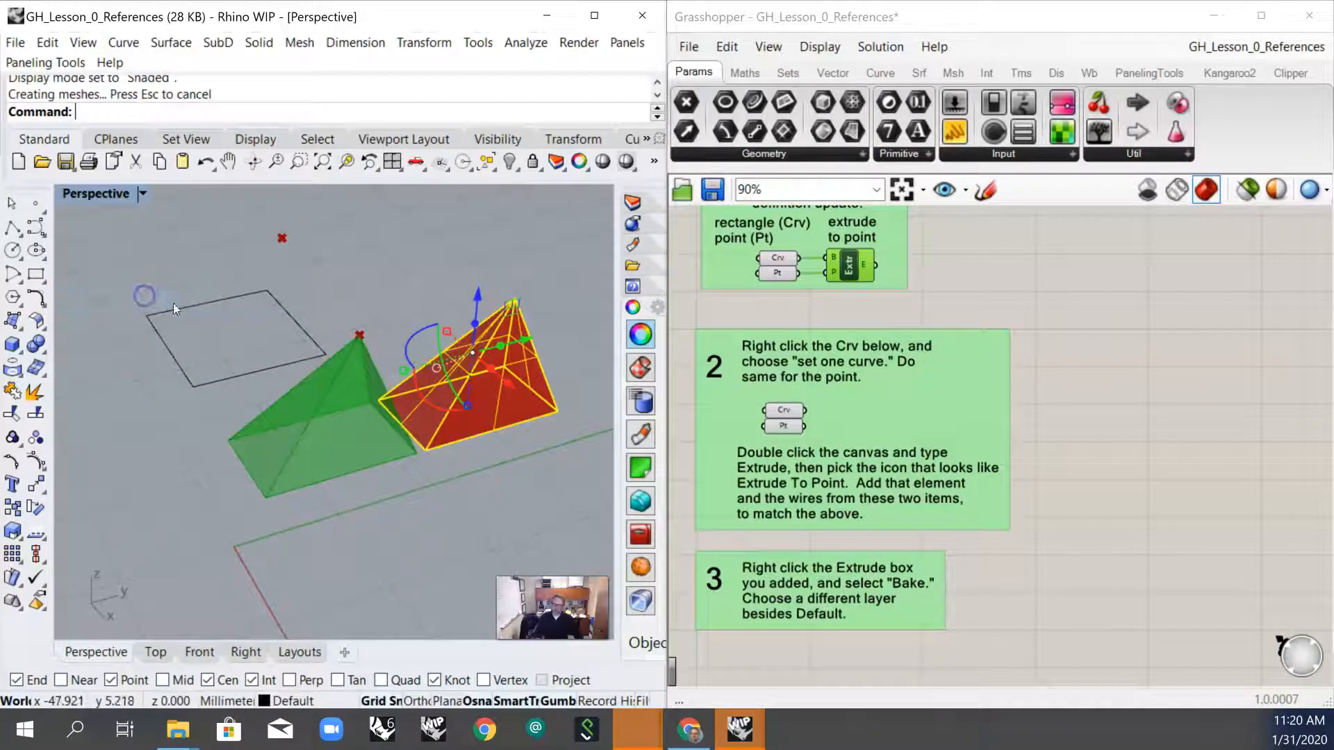
click(453, 283)
right_drag(516, 369, 516, 408)
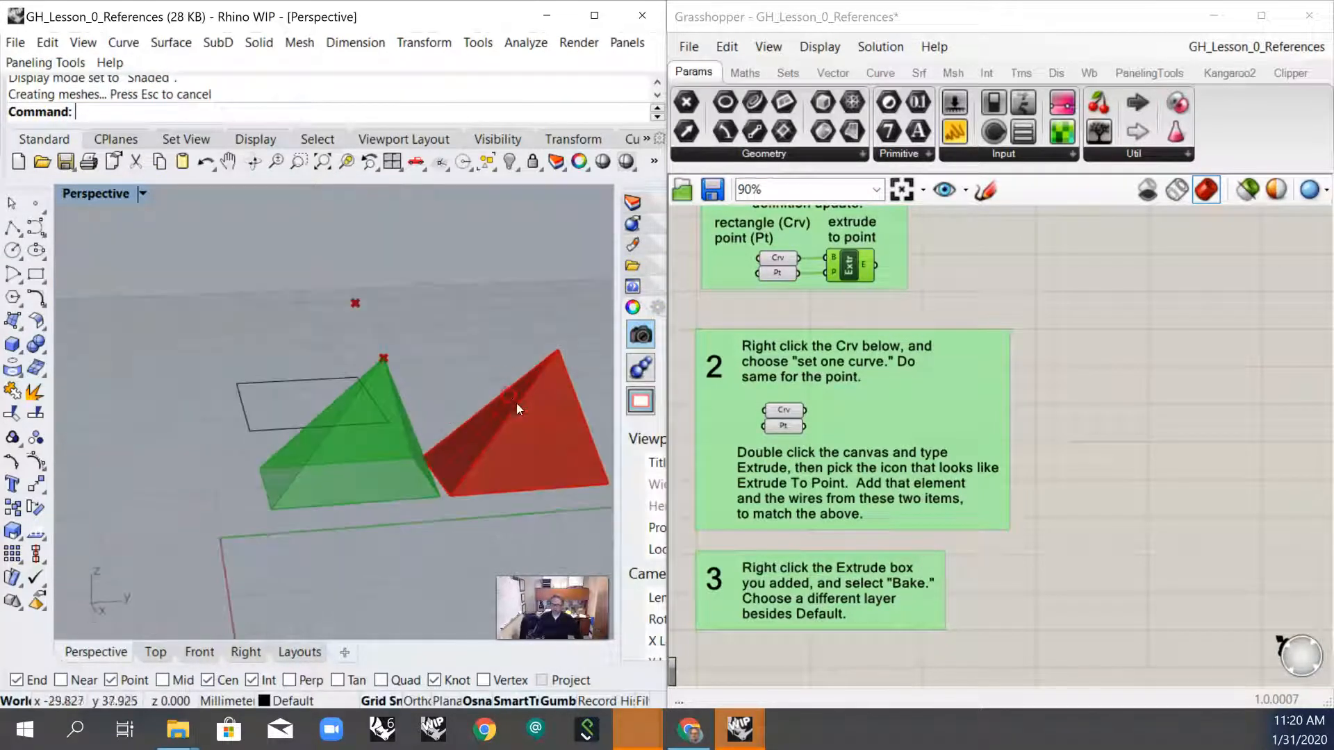
click(515, 407)
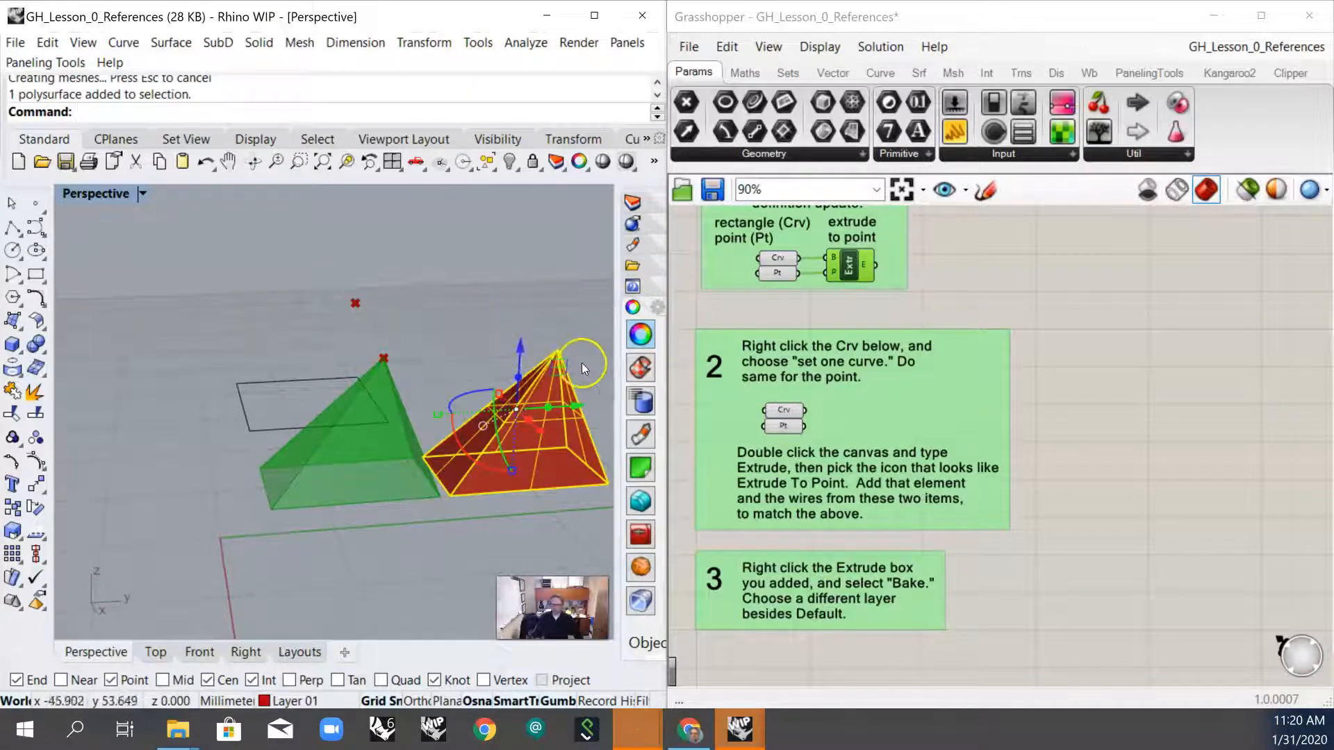
click(389, 428)
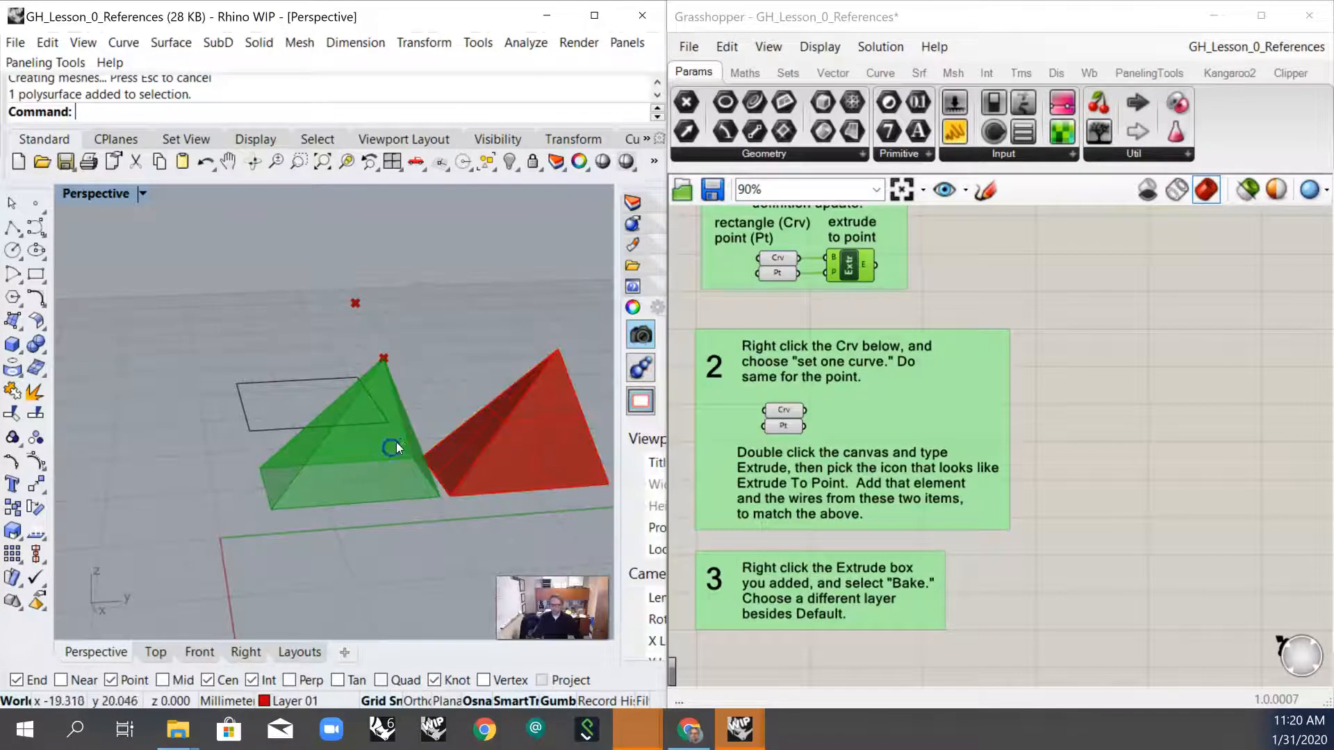
- Move the preview pyramid's apex point along the negative Y axis, well past its base rectangle
click(792, 264)
click(329, 388)
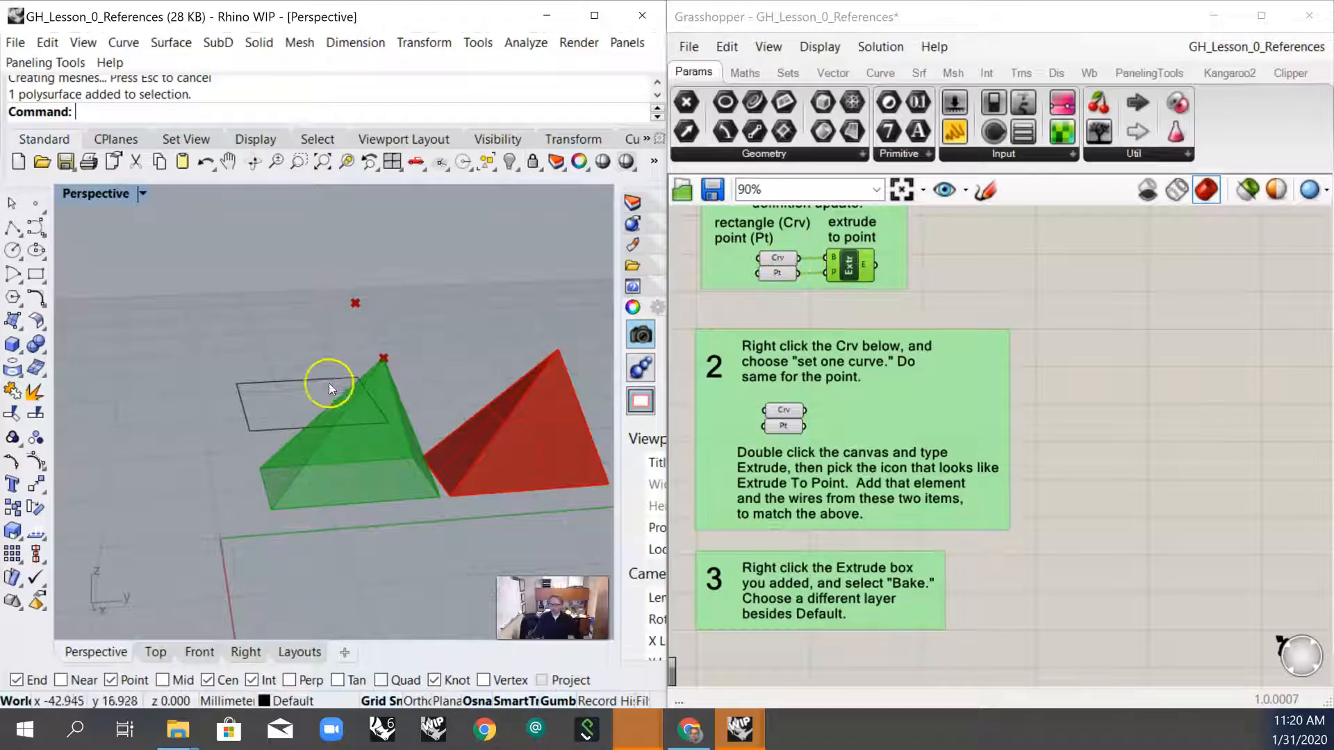
click(383, 359)
drag(453, 353, 225, 404)
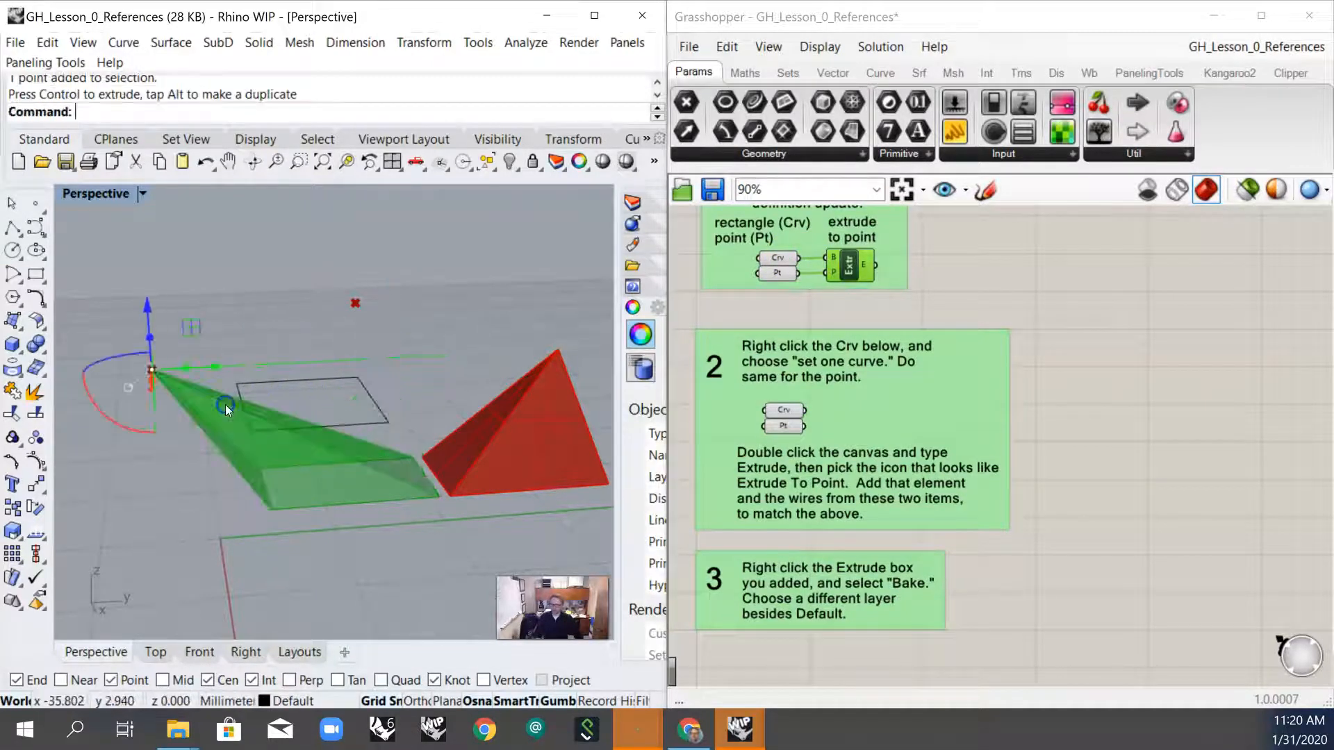
- Bake the reshaped extrusion from instruction group 1 into Rhino on Layer 02
right_click(857, 265)
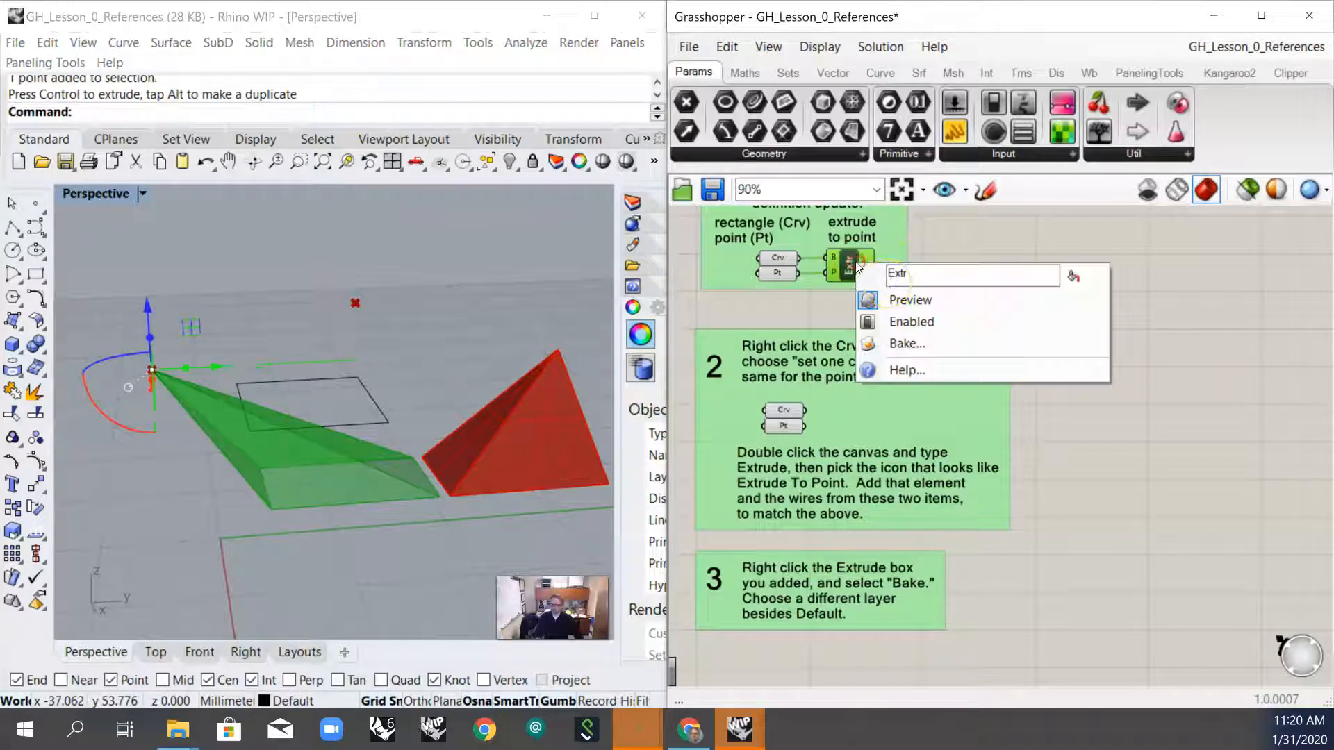
click(906, 343)
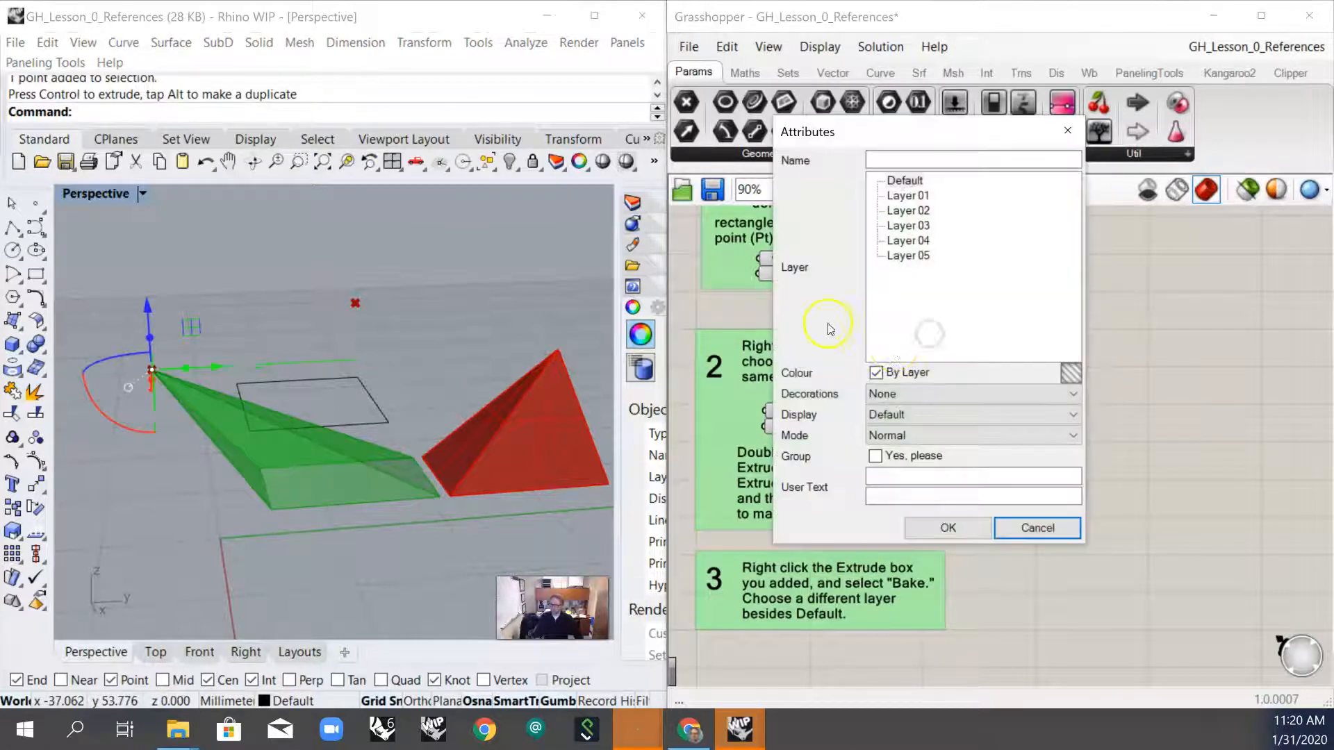
click(922, 208)
click(983, 526)
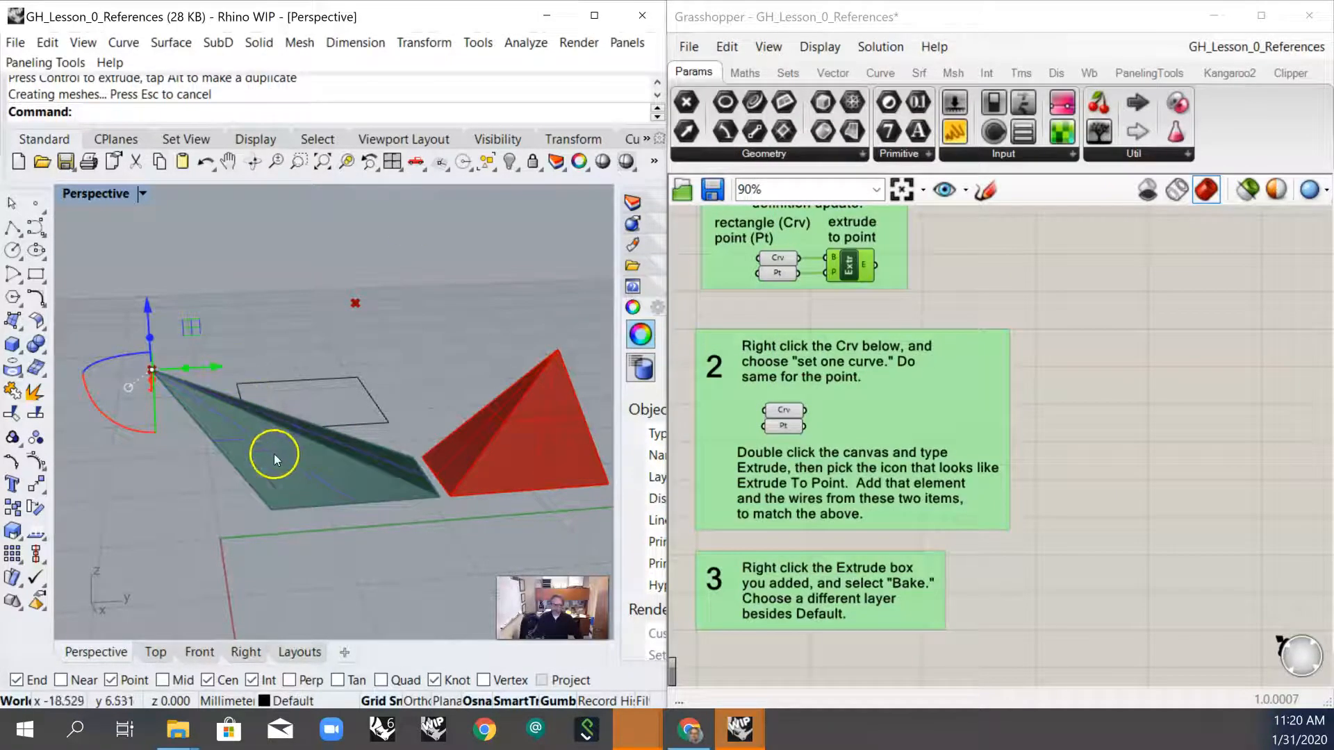
- Move the baked Layer 02 pyramid off the preview along the Y and X axes, clear of the other geometry
click(298, 471)
drag(354, 415, 526, 366)
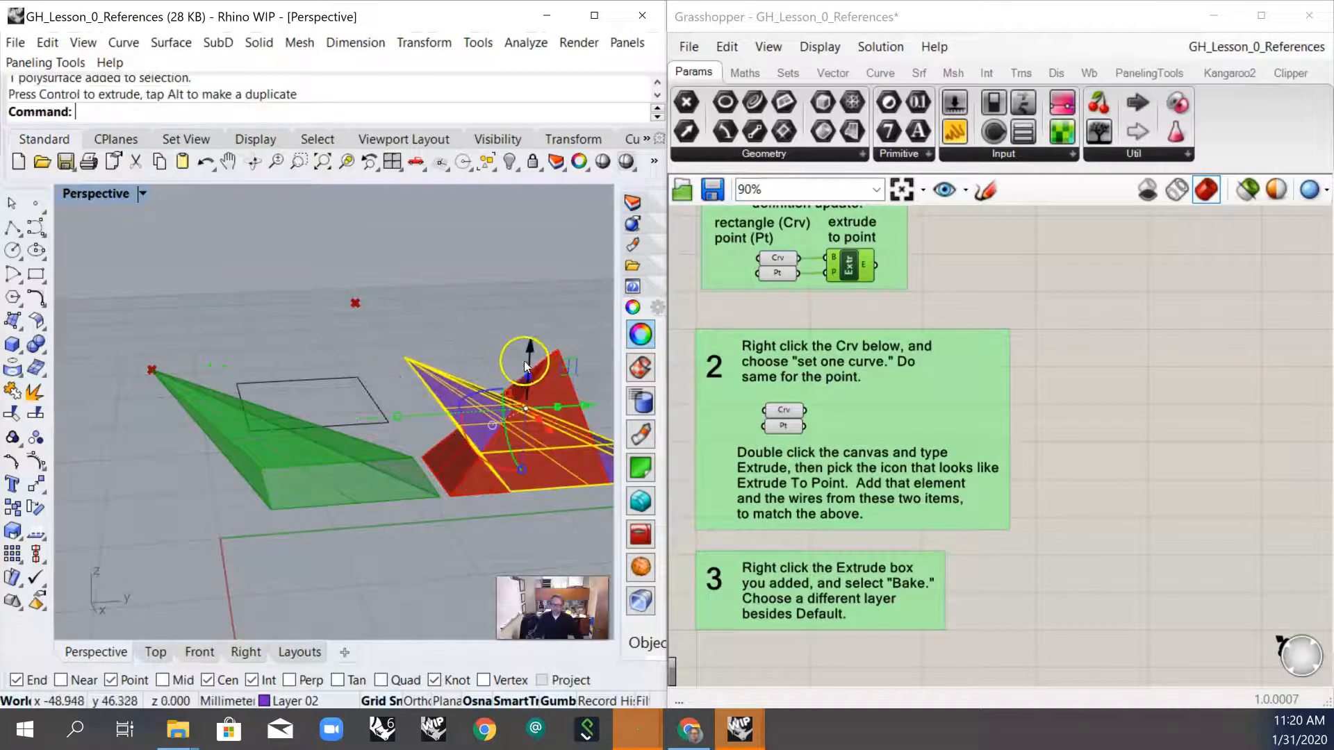
drag(545, 428, 471, 328)
right_drag(406, 290, 347, 362)
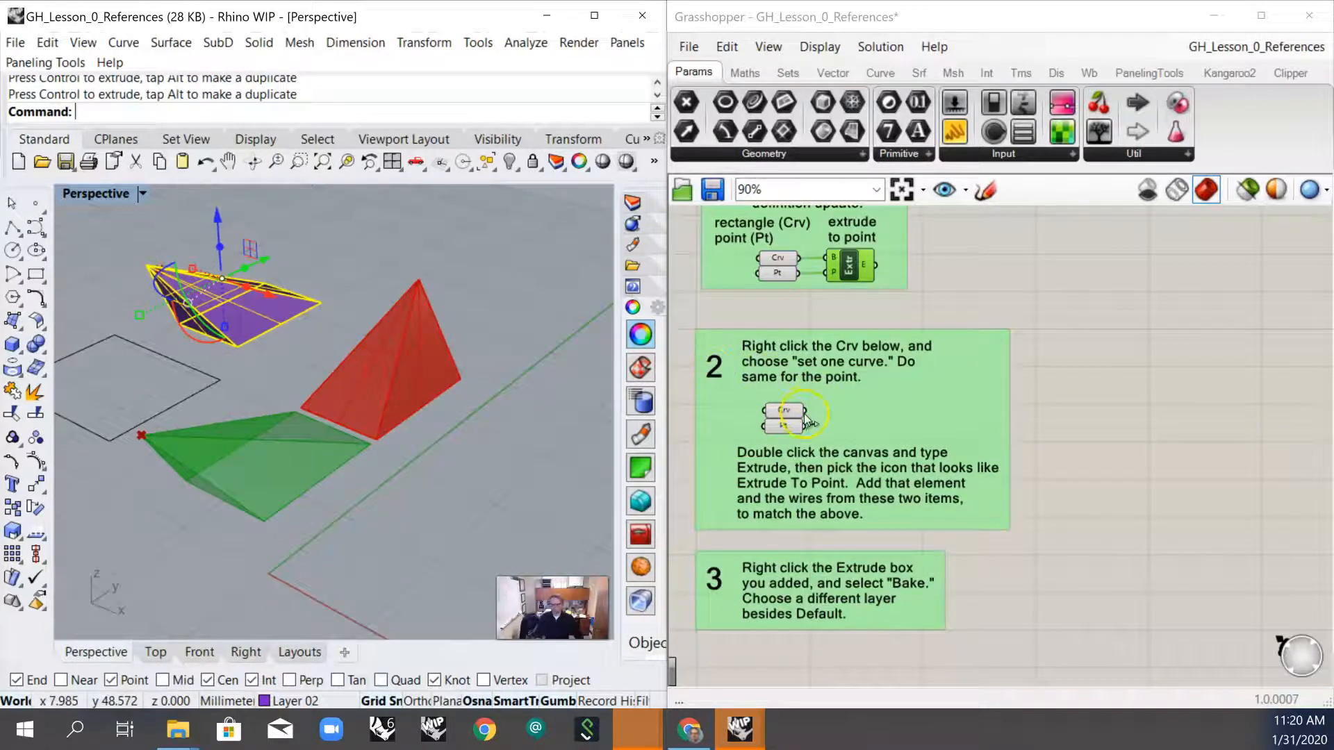
- Search the components for "extru", add Extrude beside instruction group 2, and select group 1's extrude component for comparison
click(847, 268)
click(1076, 358)
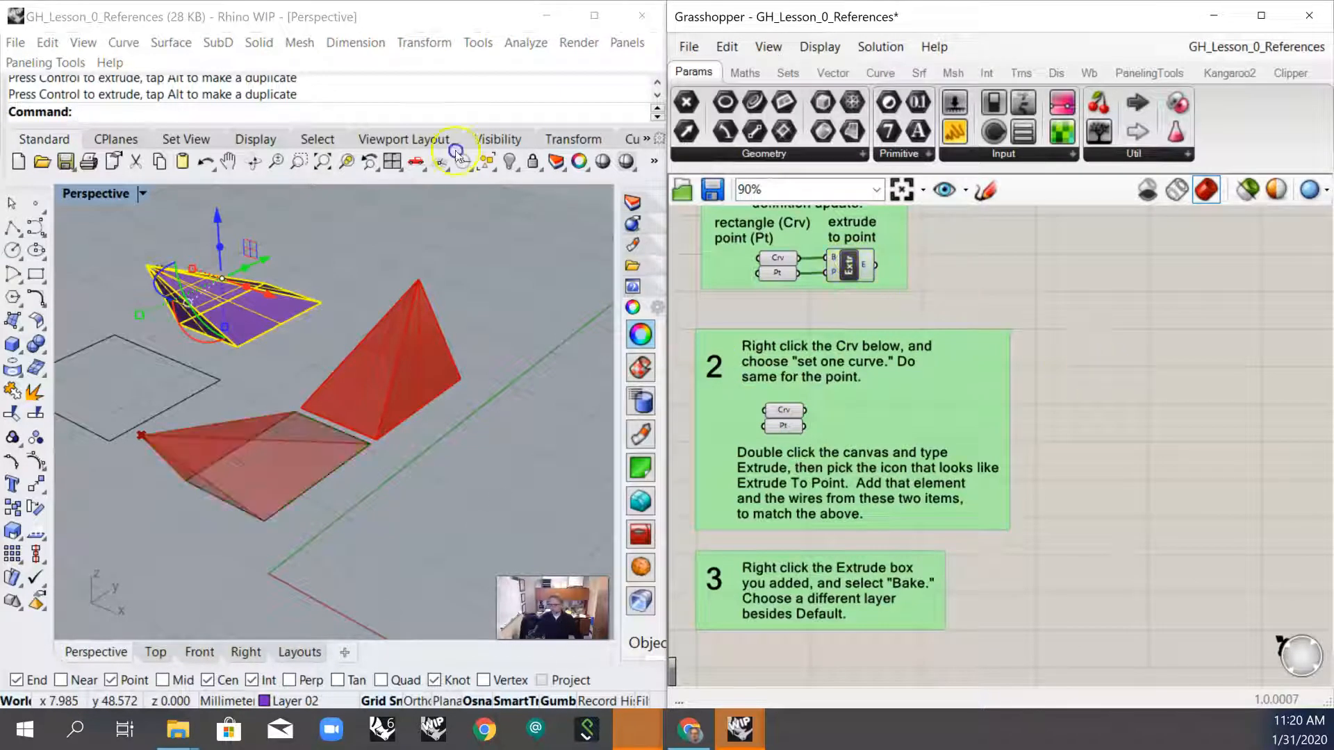
double_click(1093, 359)
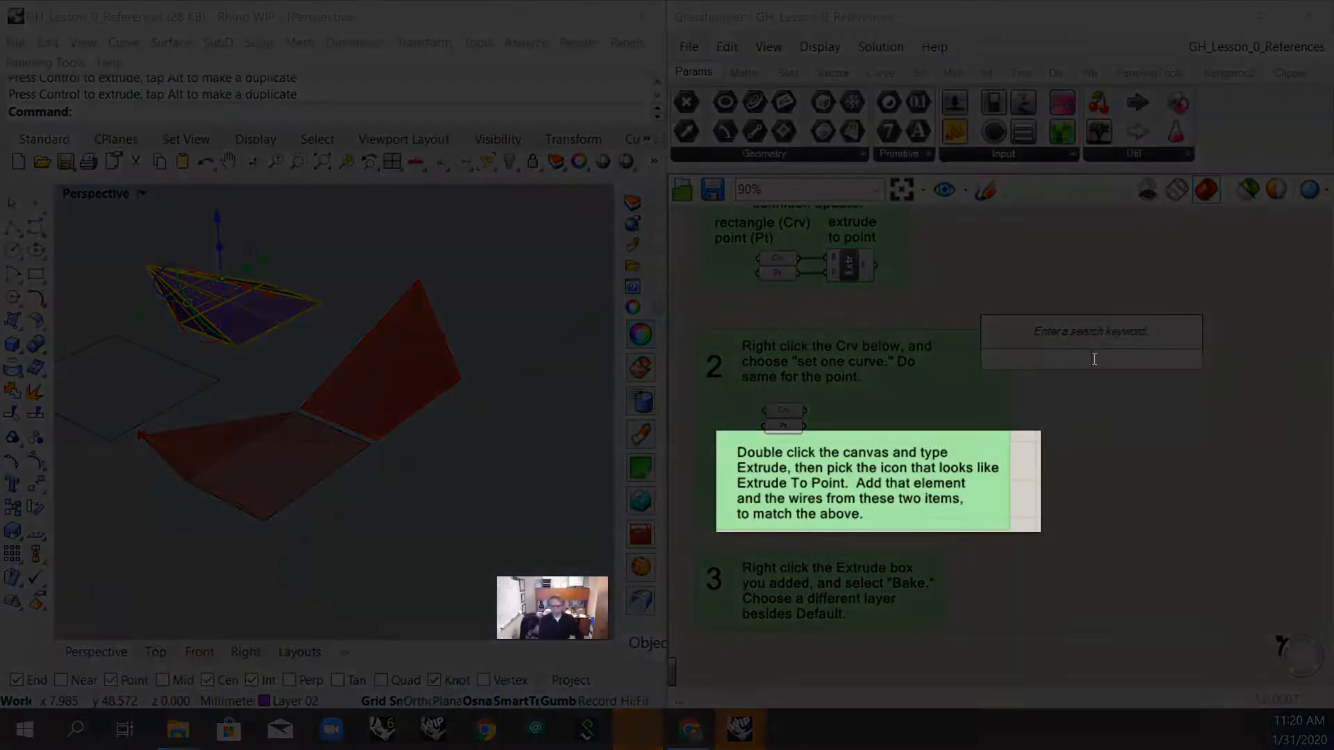
text(extru)
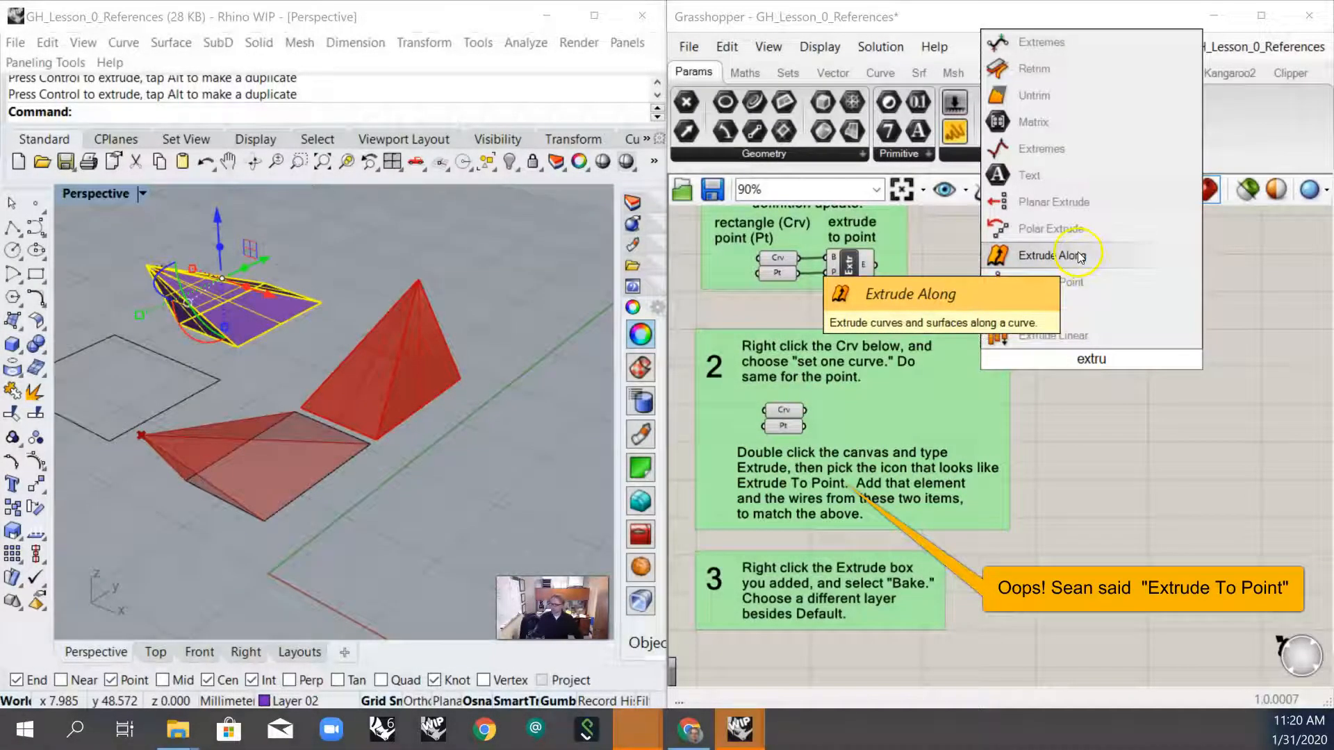
click(1081, 309)
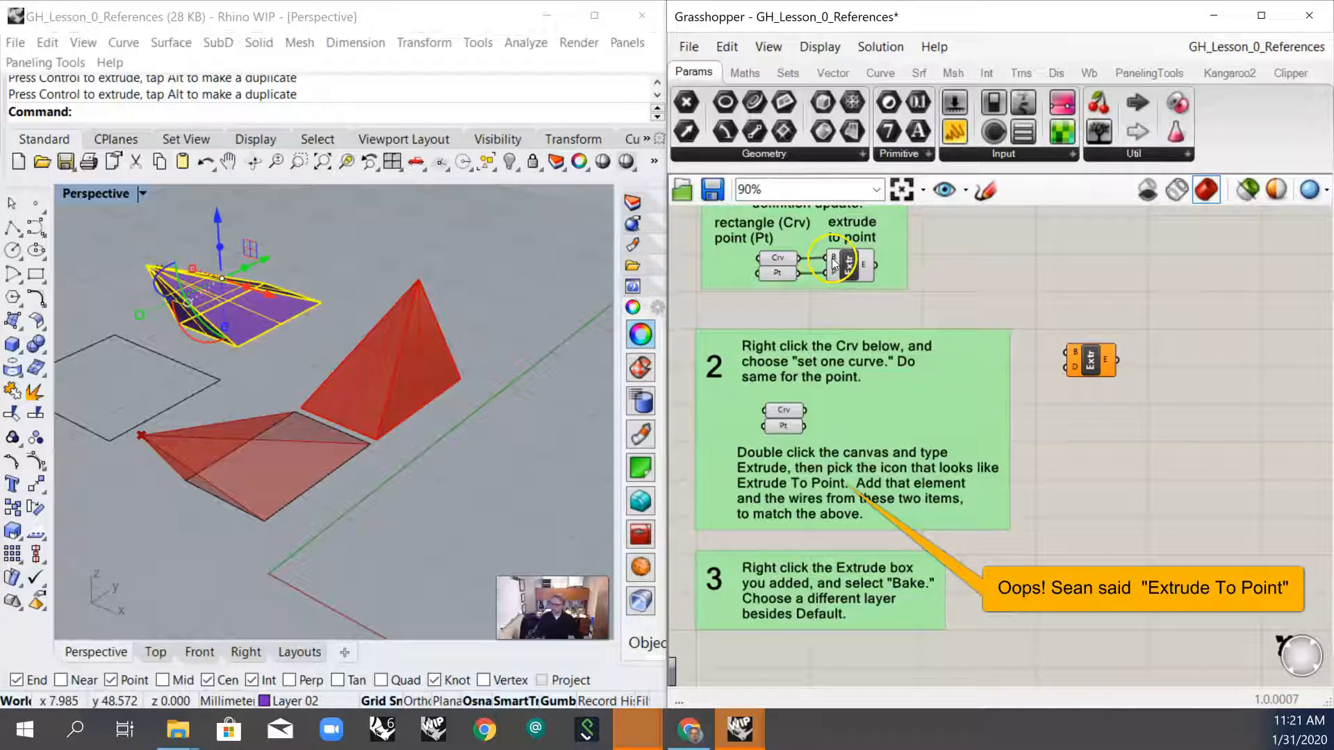
click(854, 262)
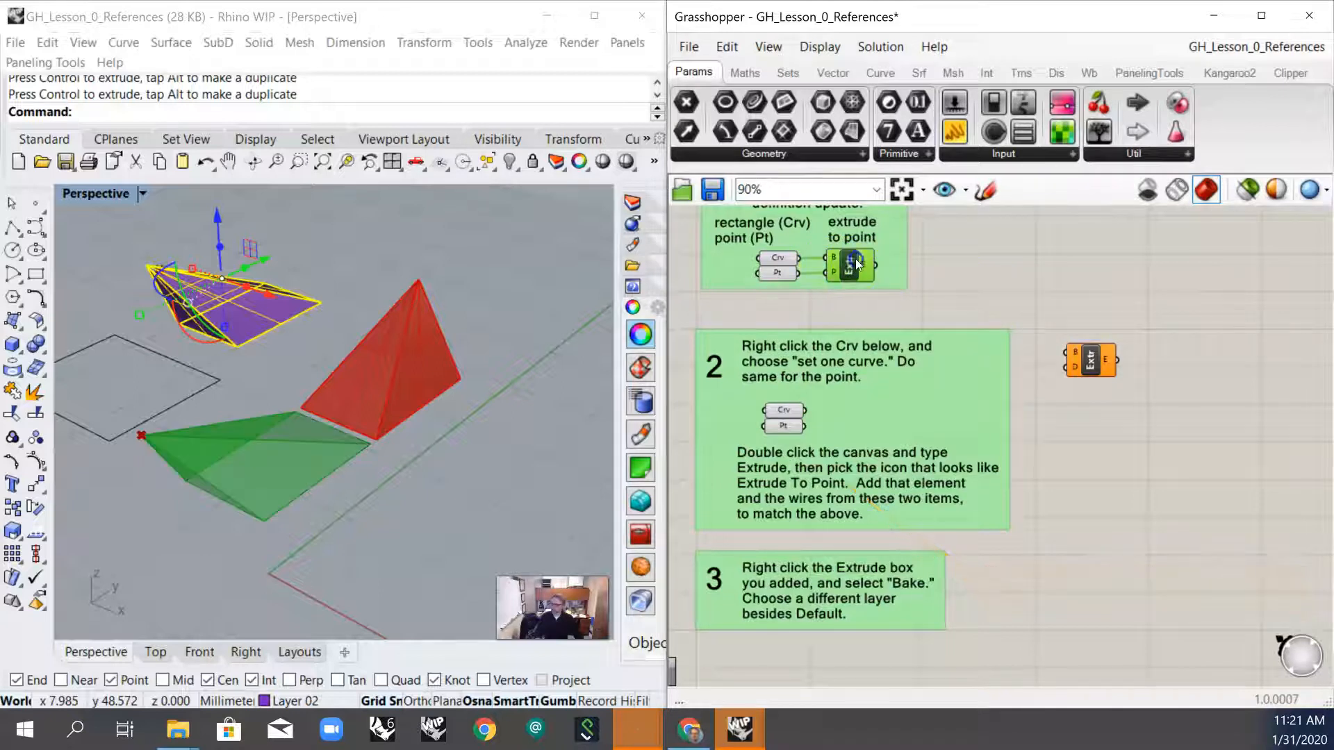
- Delete the newly added Extrude component beside instruction group 2
right_click(851, 264)
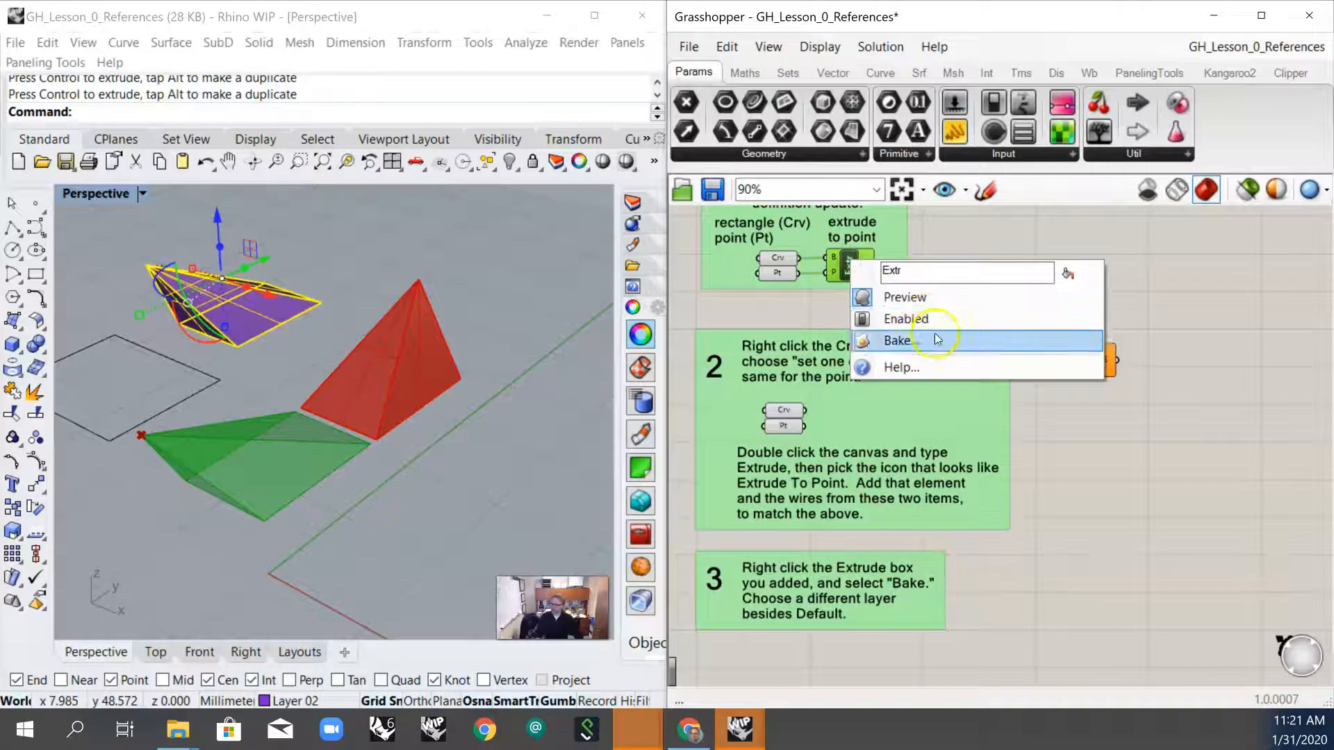
click(831, 425)
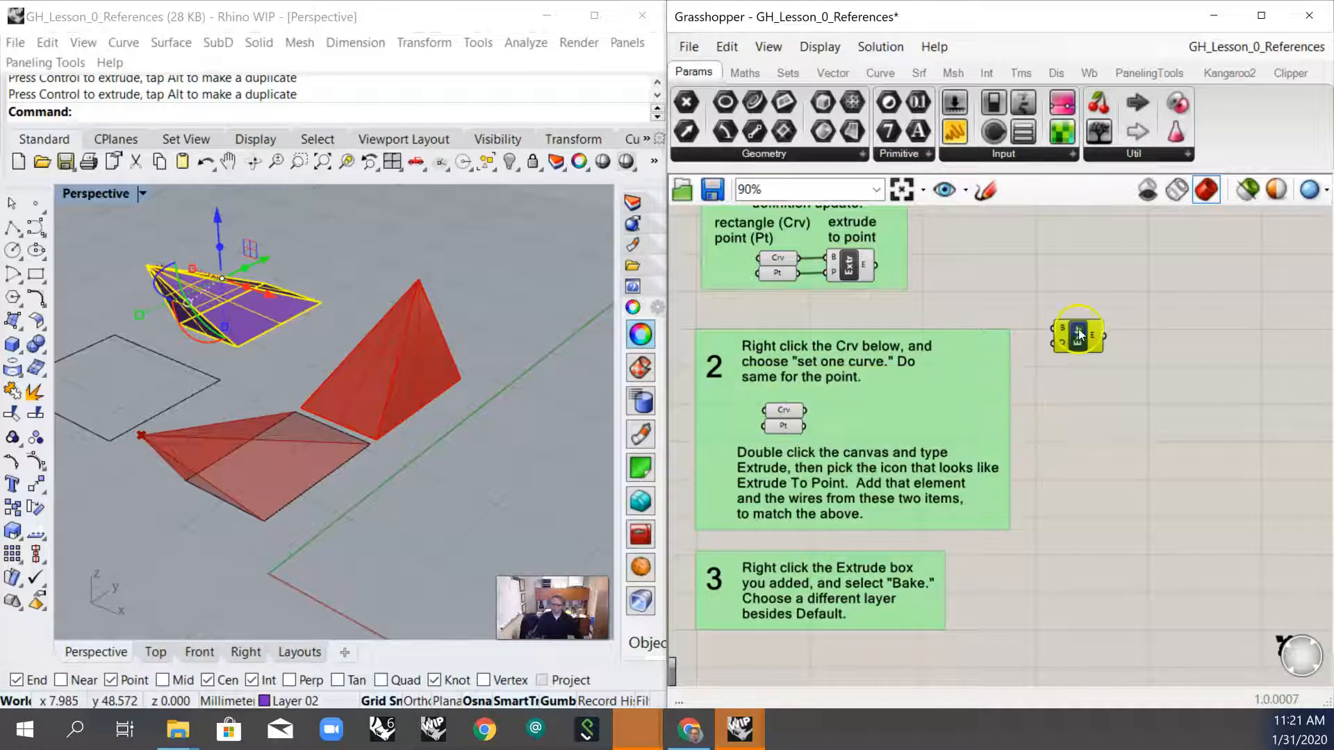
key(Delete)
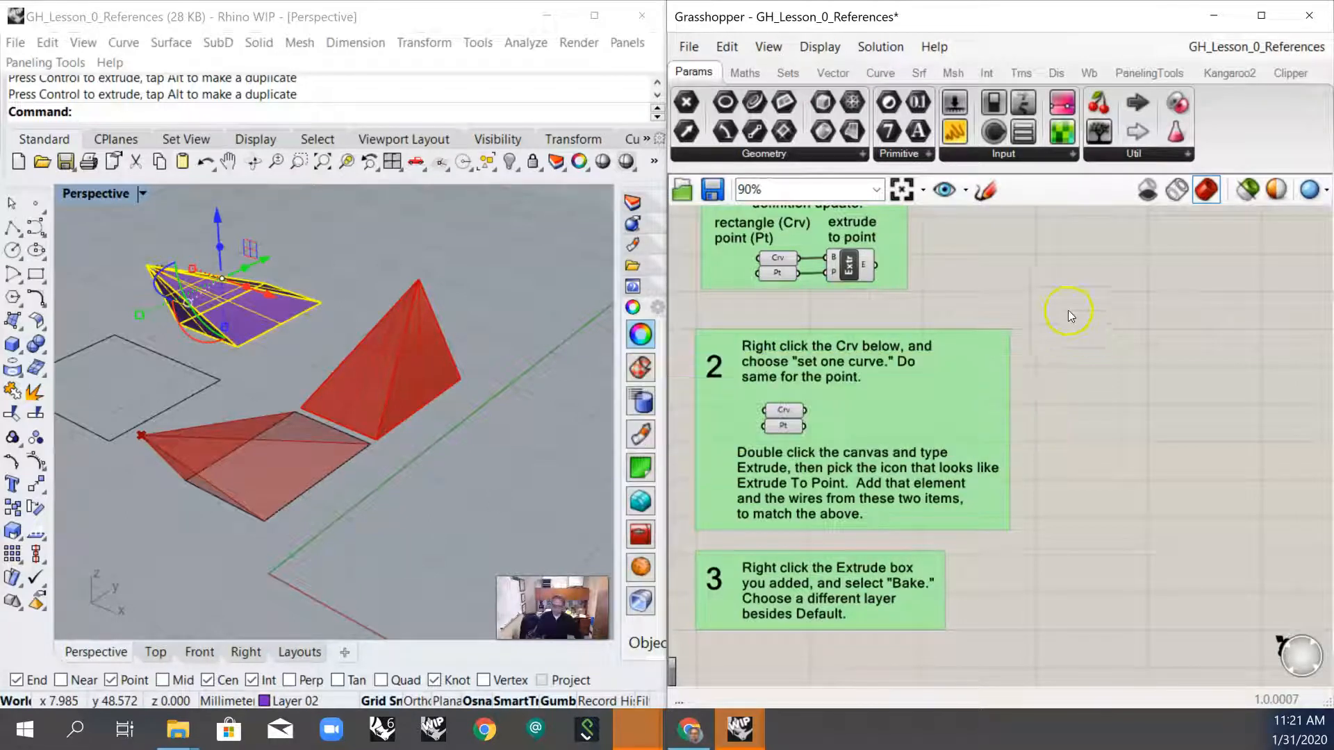
- Duplicate instruction group 1's Extrude To Point component and place the copy beside instruction group 2
click(852, 274)
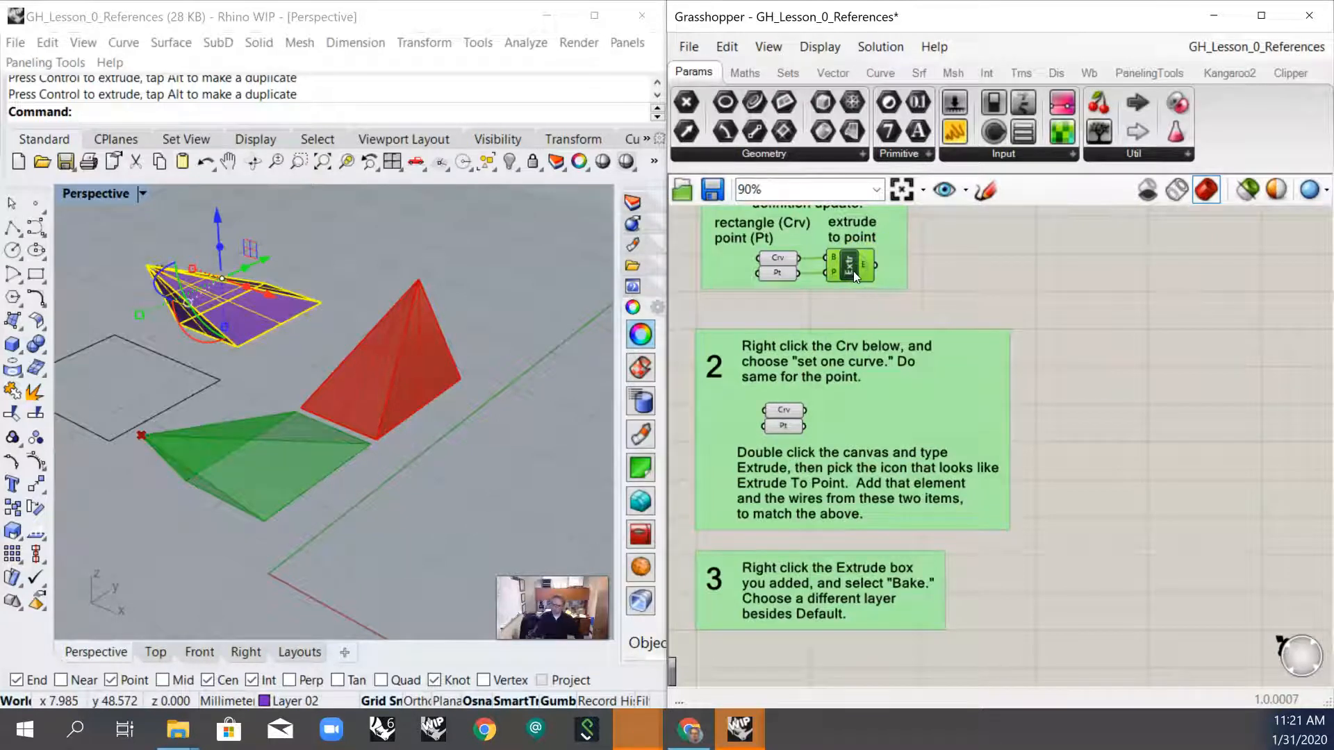
key(ctrl+c)
key(ctrl+v)
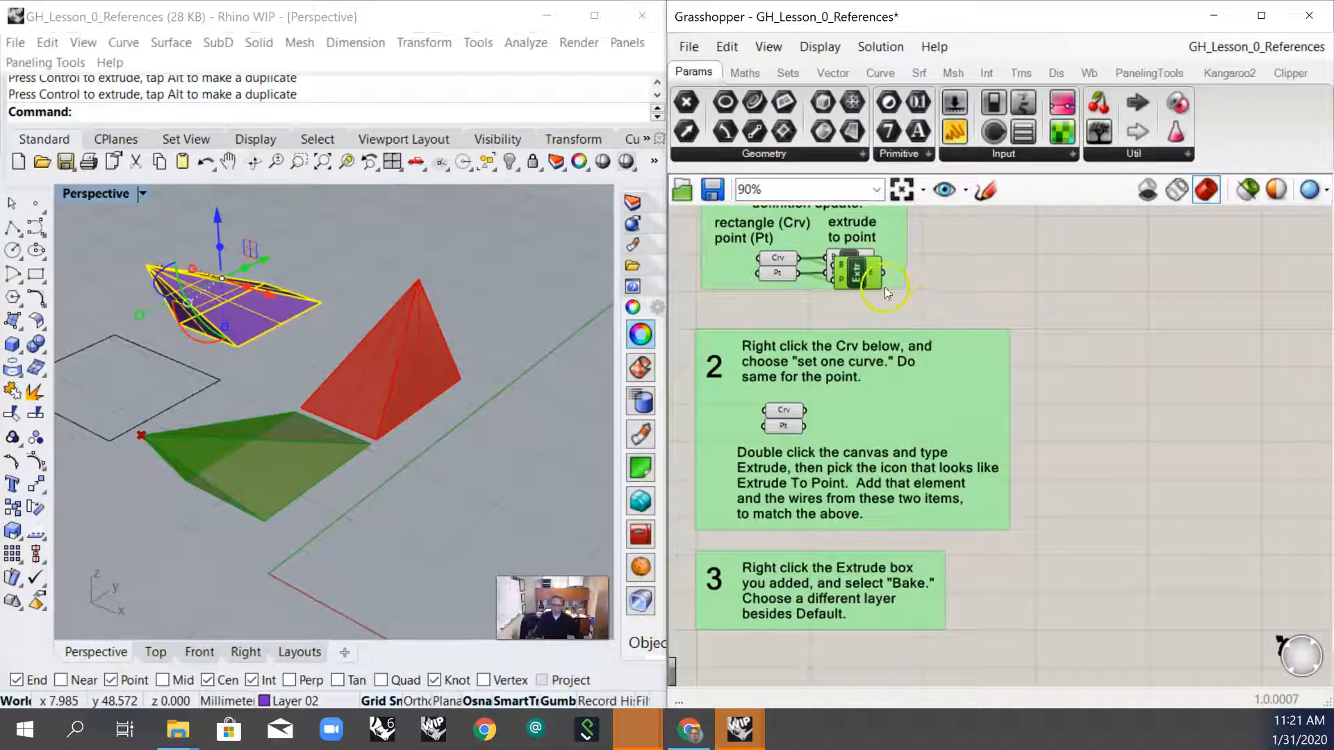
drag(885, 287, 1132, 424)
click(1085, 352)
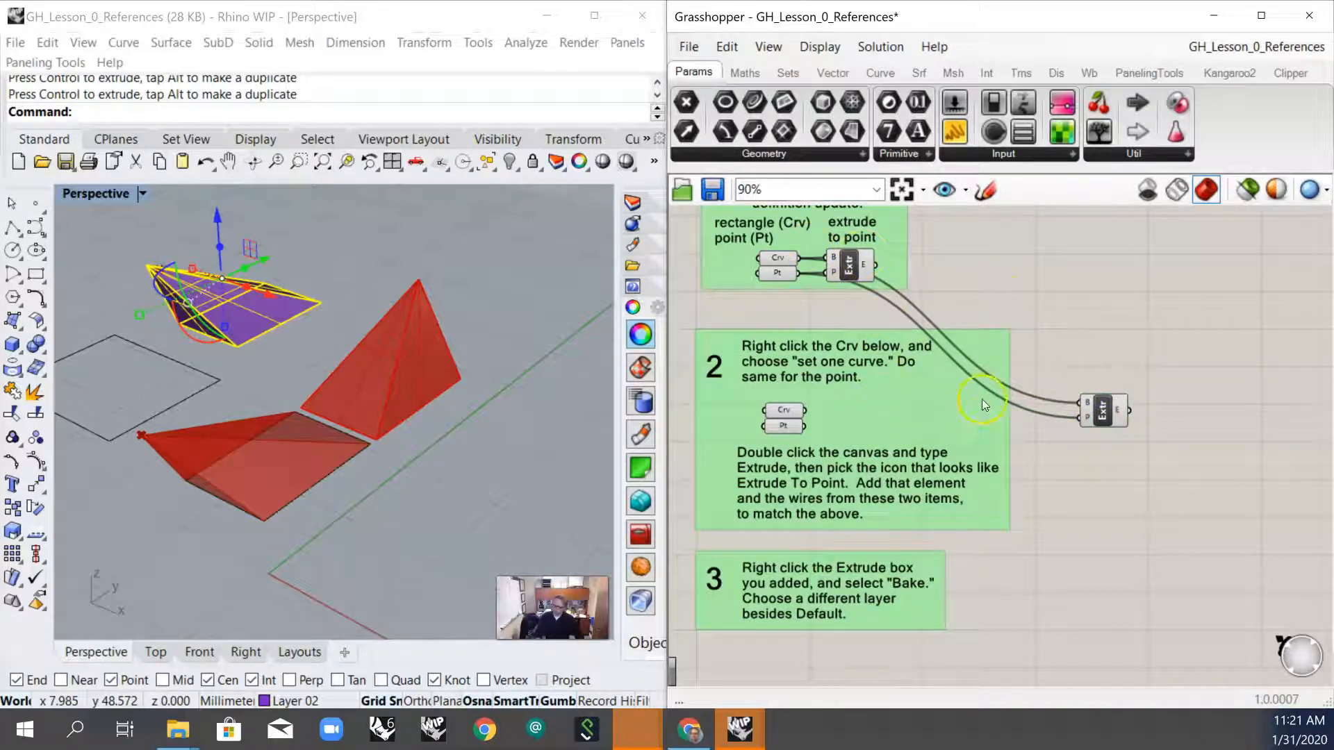
- Rewire the copied Extrude component so group 2's Crv feeds its B input and group 2's Pt feeds its P input
drag(807, 415, 1057, 395)
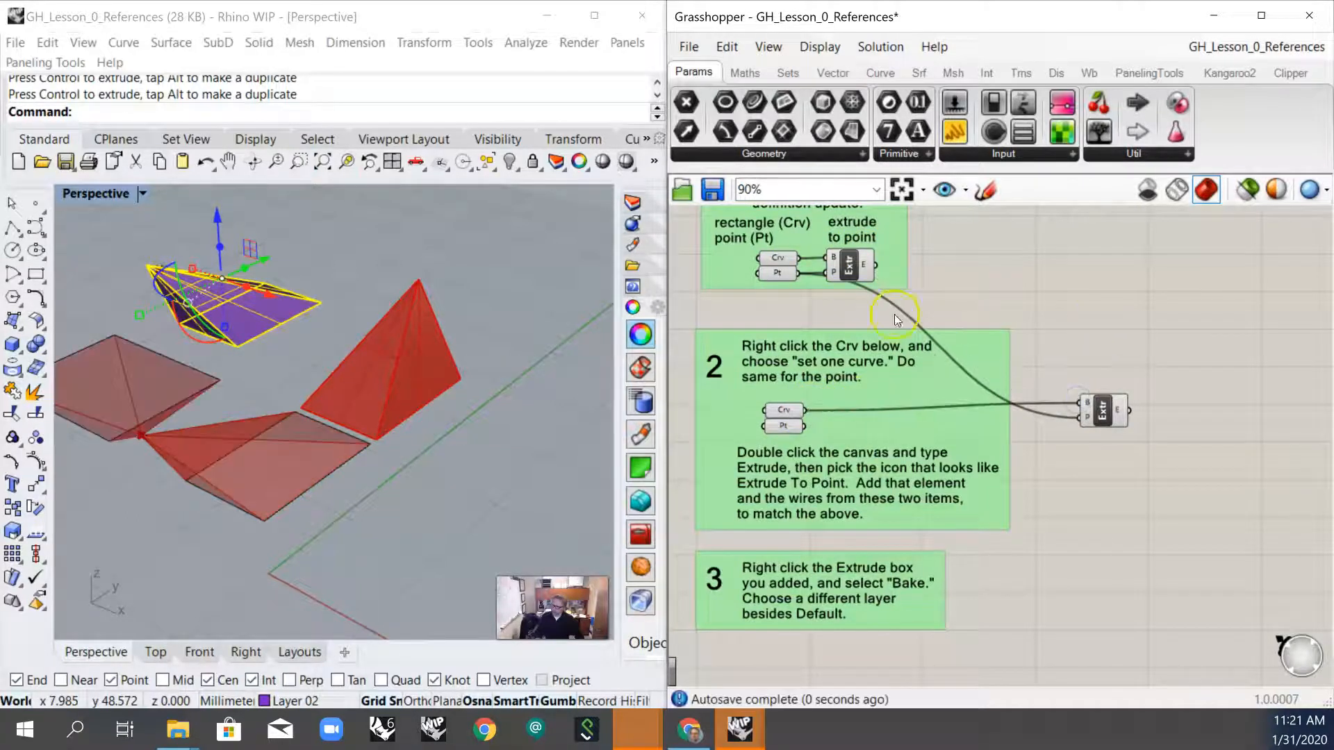
drag(808, 427, 1082, 419)
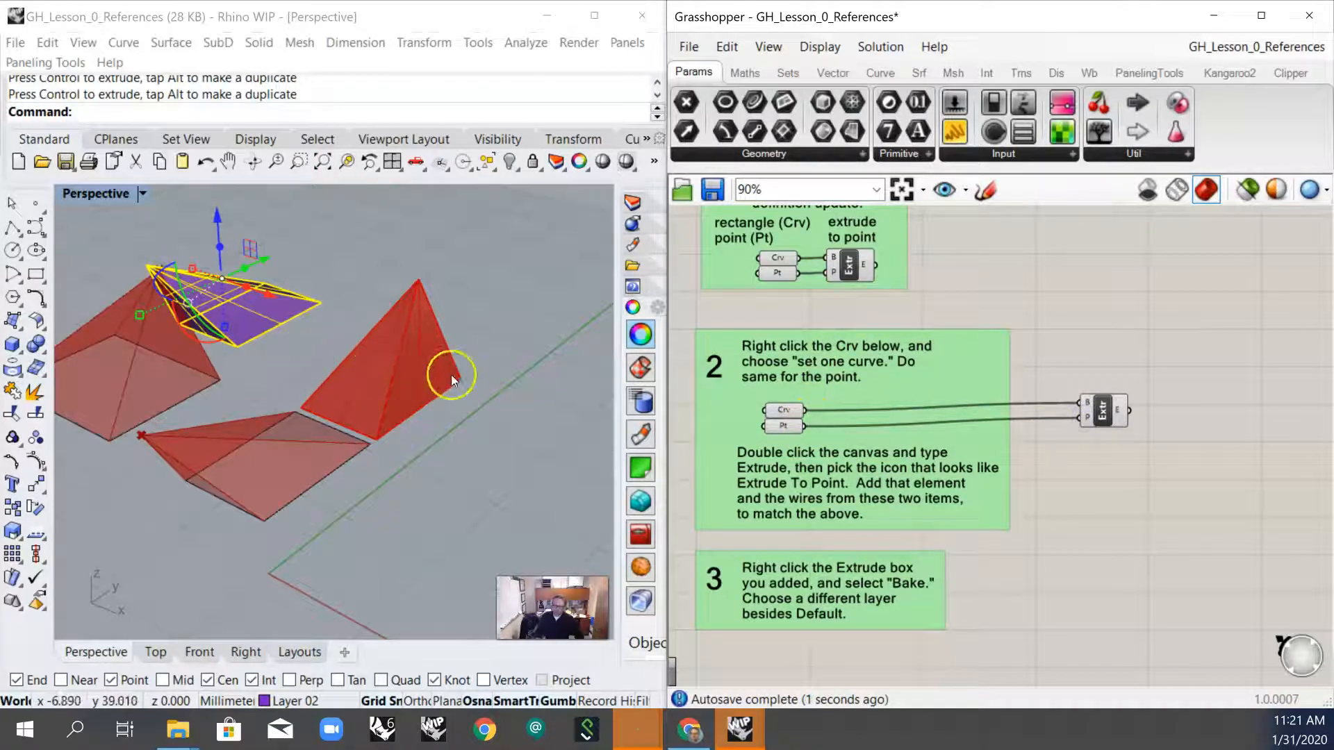
right_drag(451, 373, 368, 387)
click(1094, 384)
click(1110, 411)
click(1112, 416)
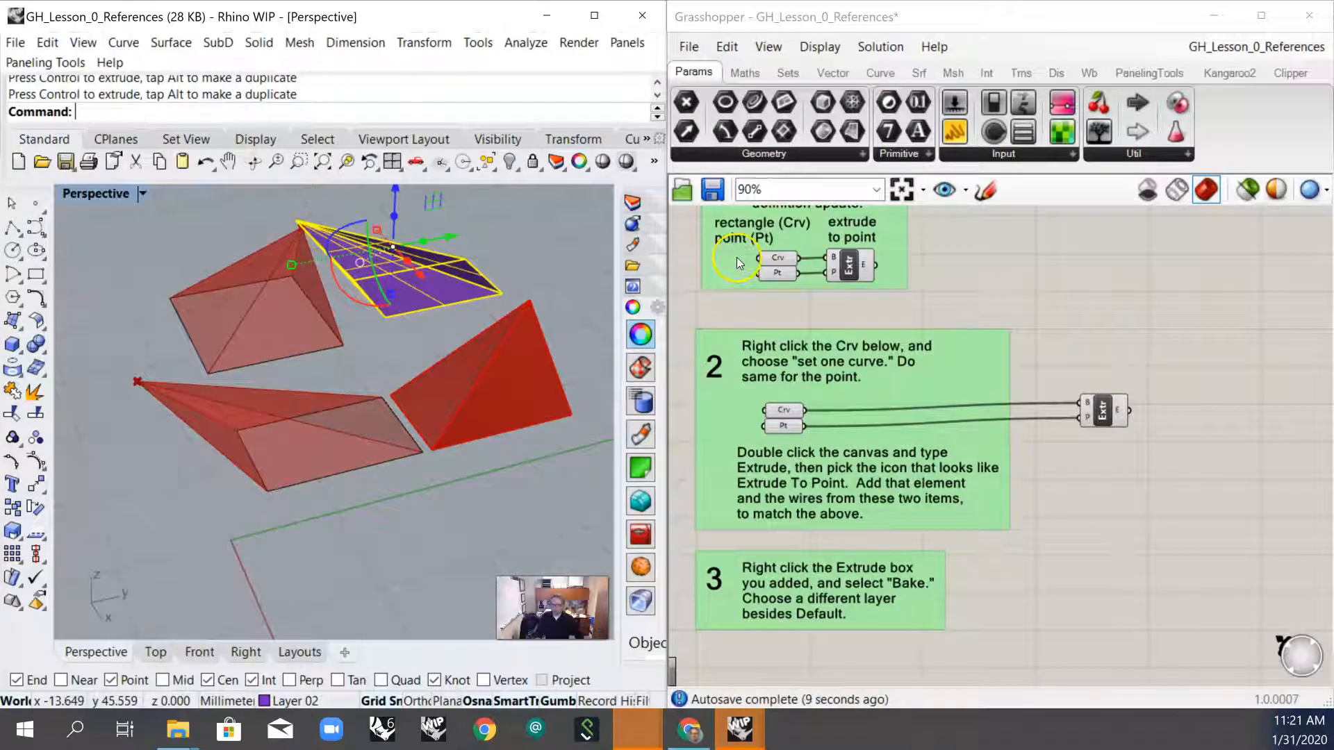
- Clear the Rhino selection and inspect which geometry each group's Crv and Pt and group 2's Extrude component correspond to
click(588, 268)
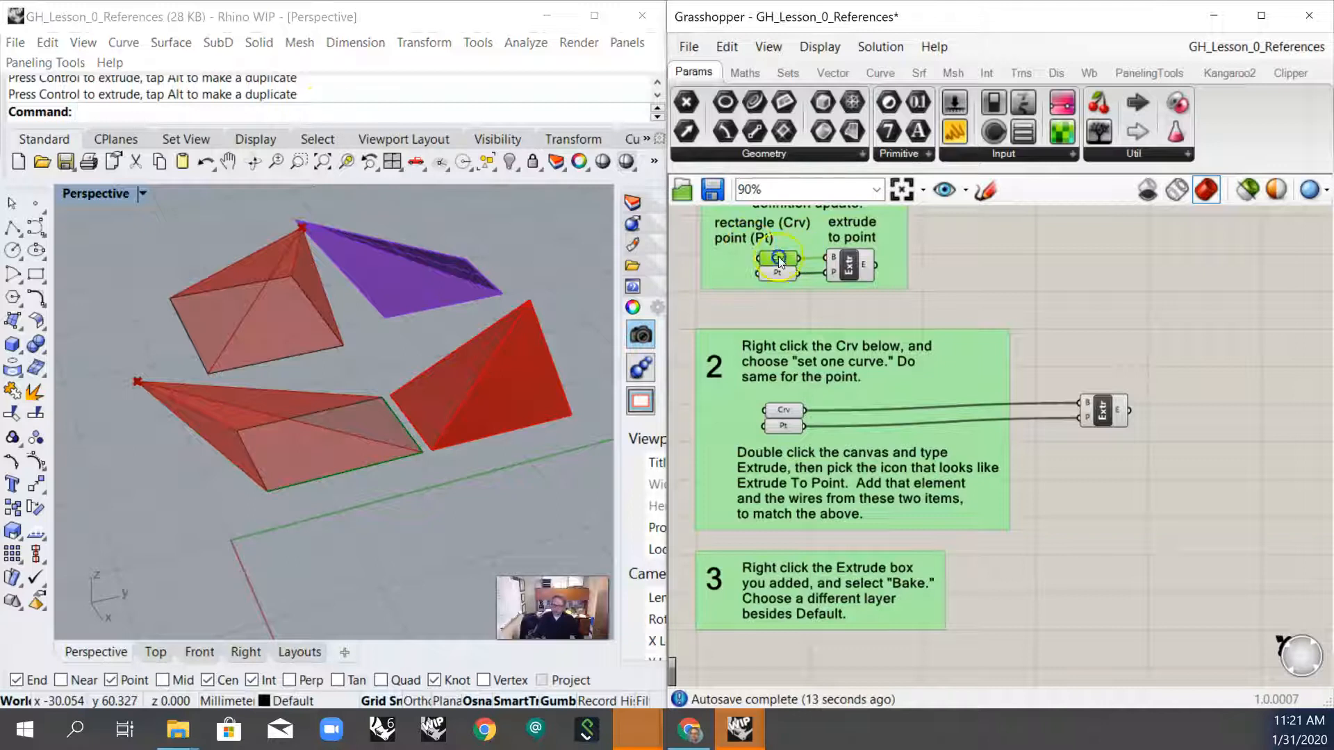
click(776, 276)
click(777, 259)
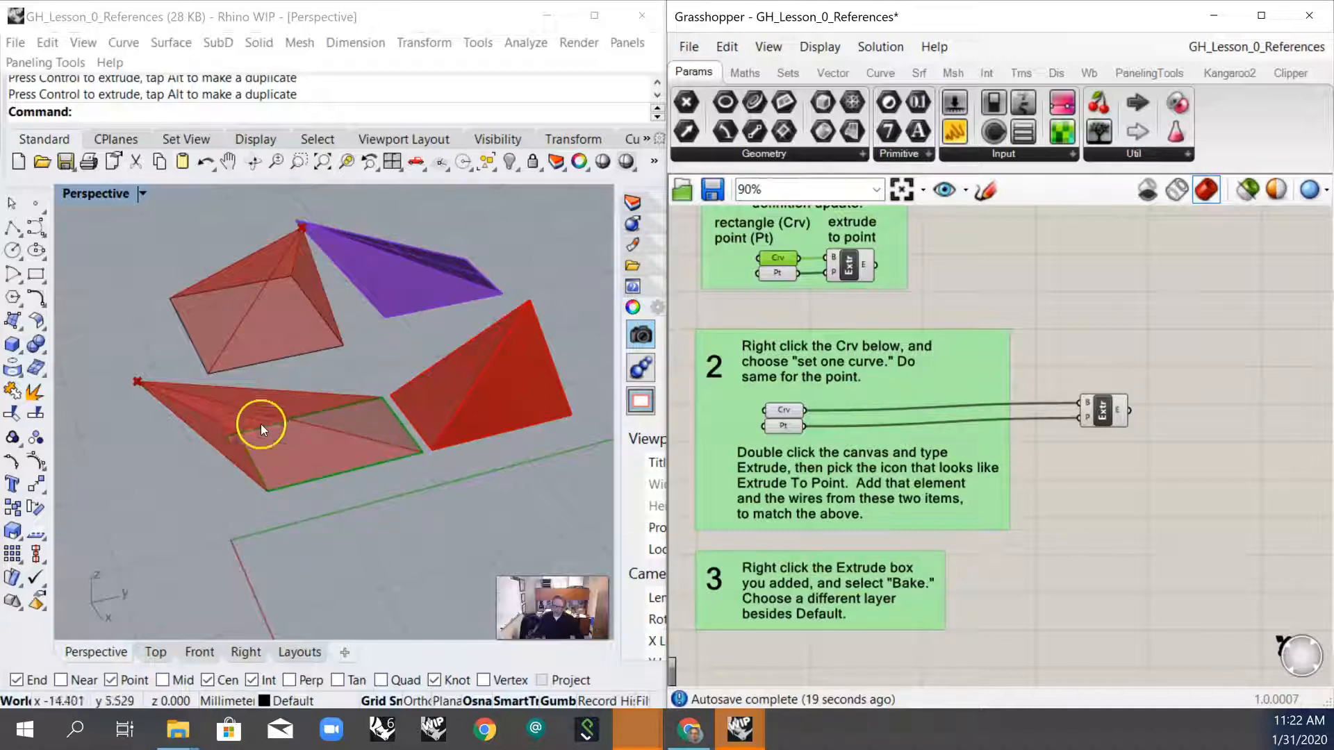
click(781, 273)
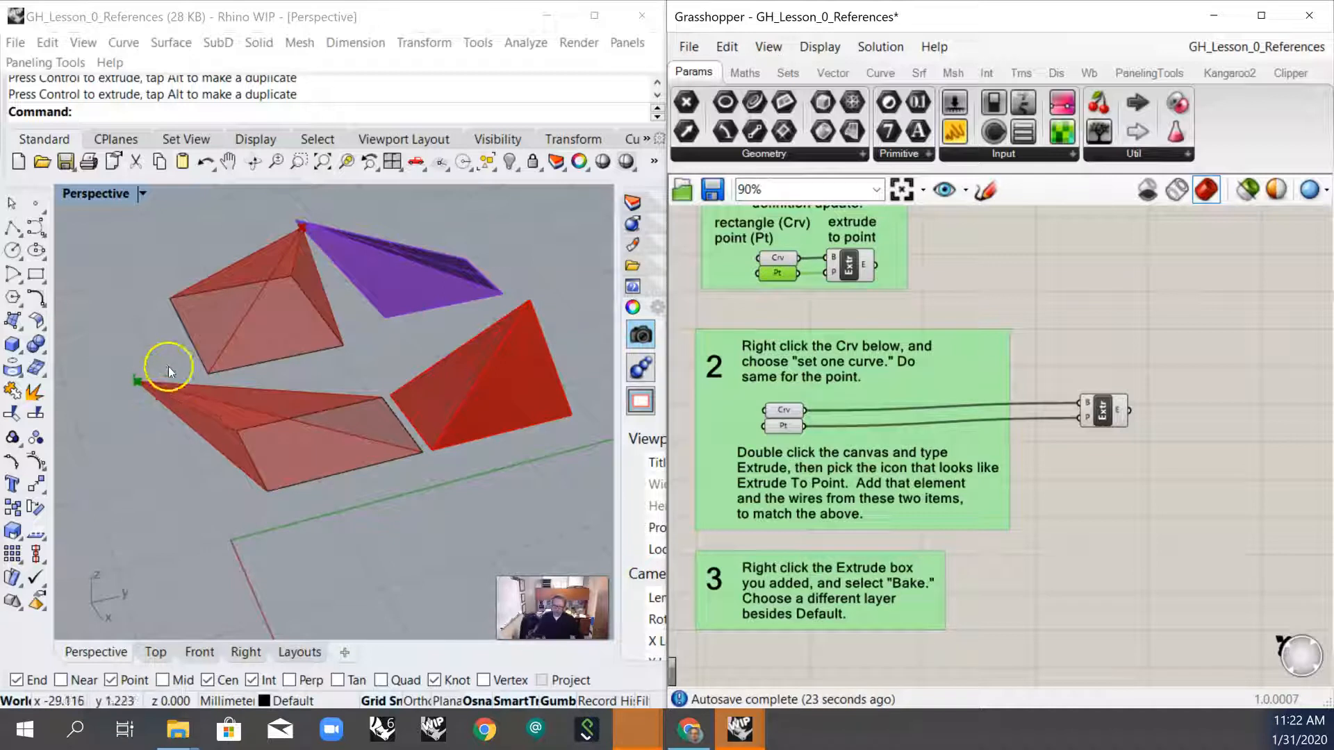
click(785, 410)
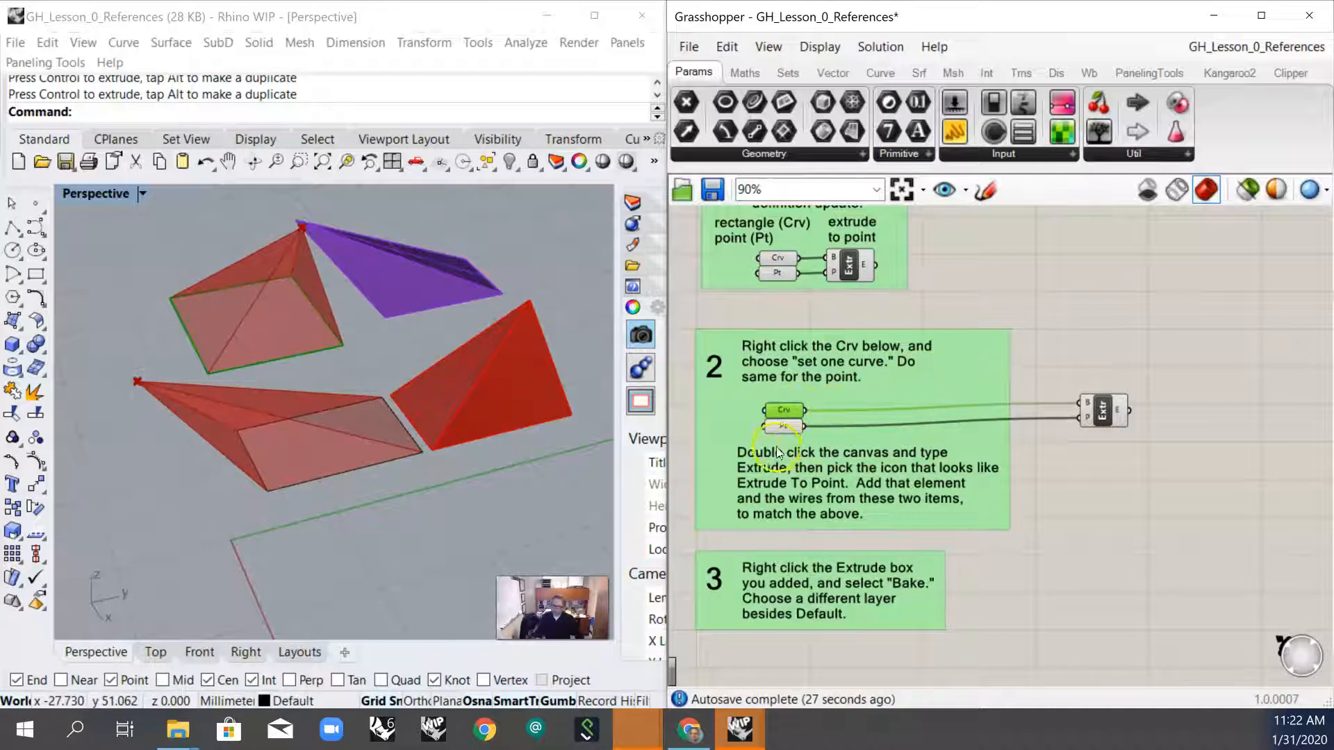
click(782, 427)
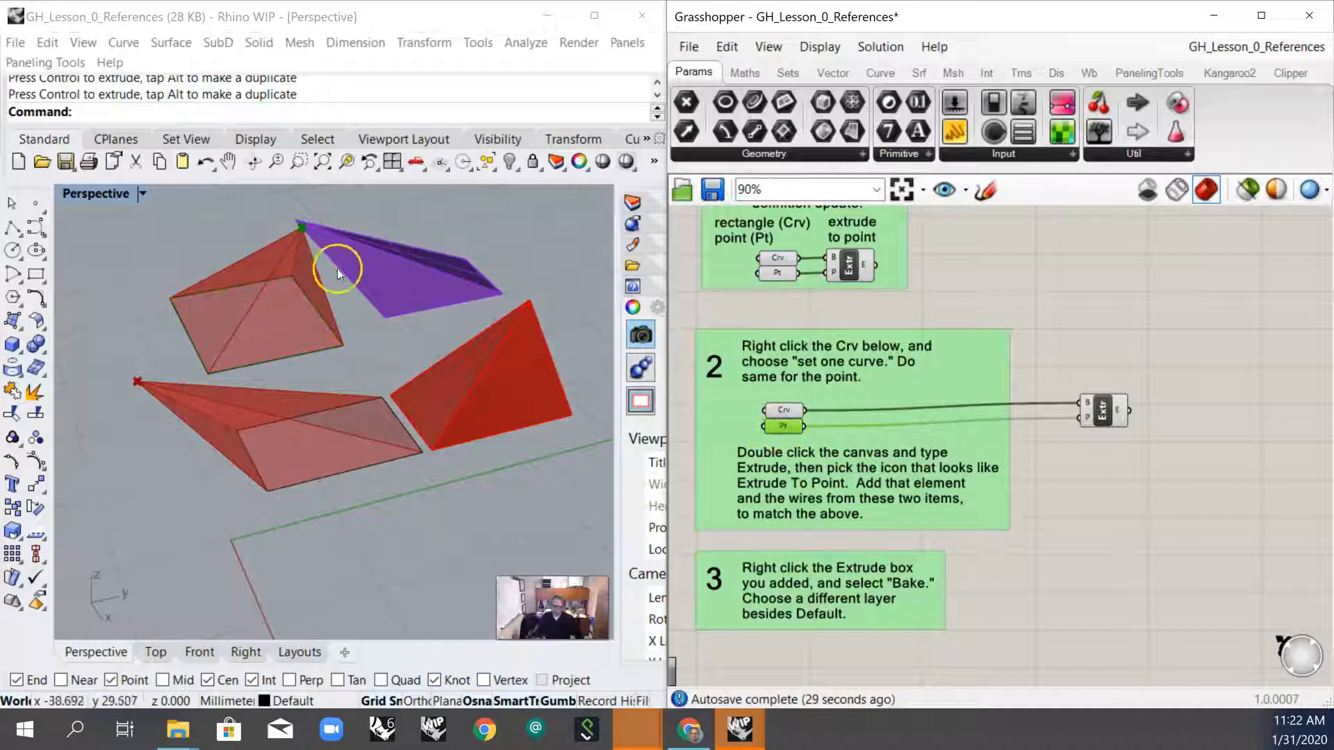
click(1103, 417)
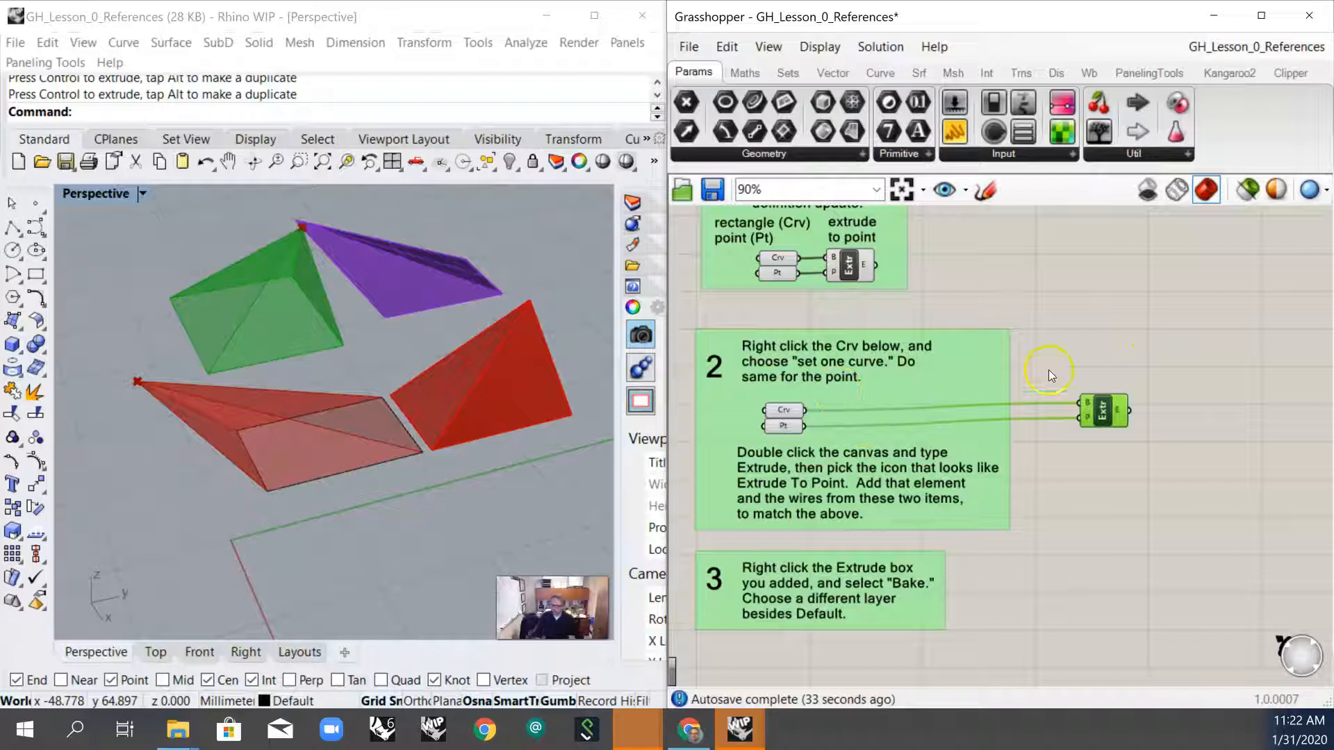
- Move the copied Extrude component closer to group 2's parameters and shift its pyramid's apex point along the negative Y axis in Rhino
drag(1099, 421, 1041, 431)
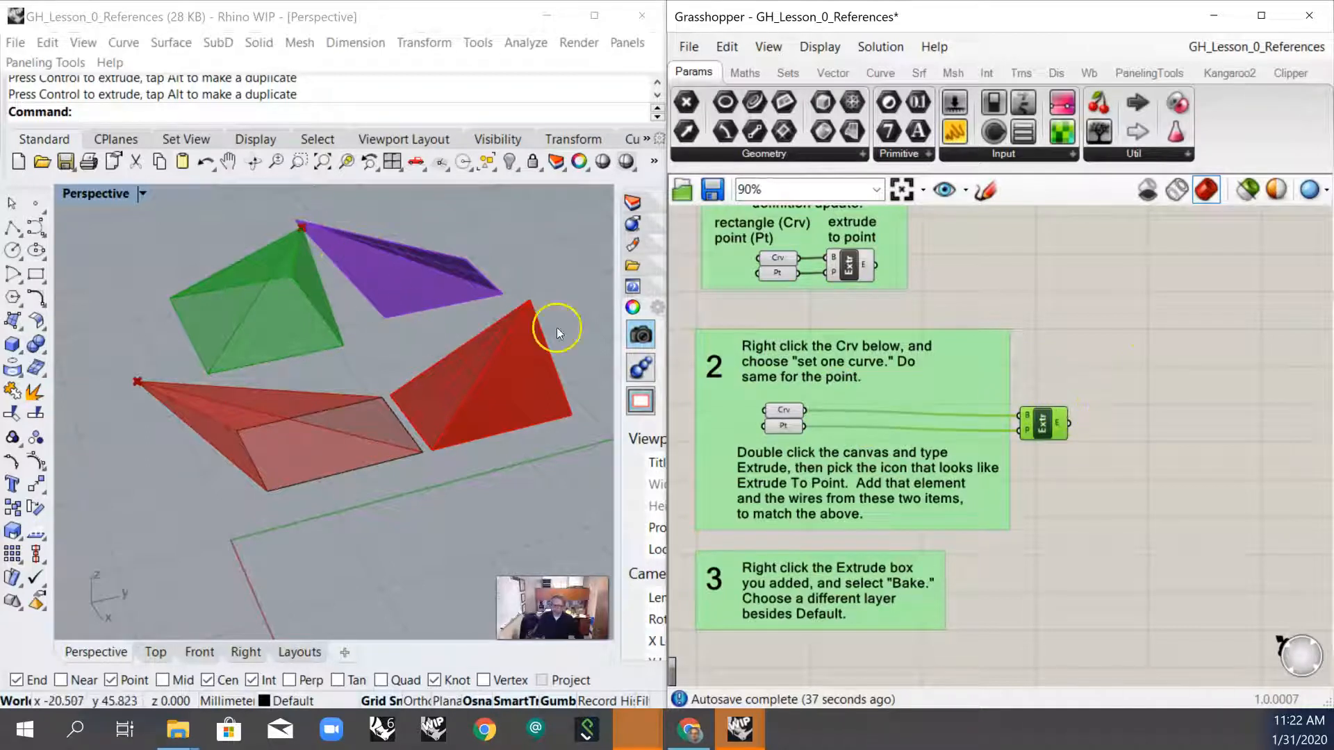
drag(255, 203, 226, 259)
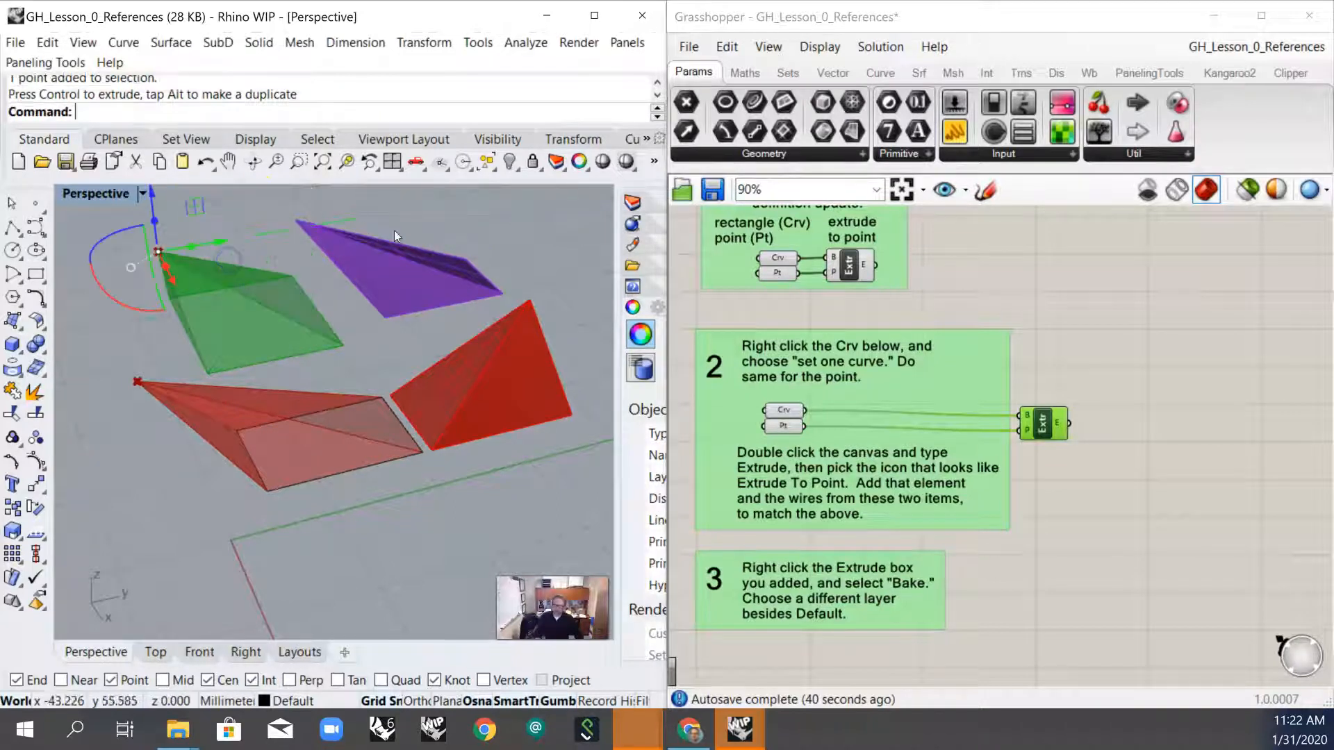
scroll(1148, 449, down, 1)
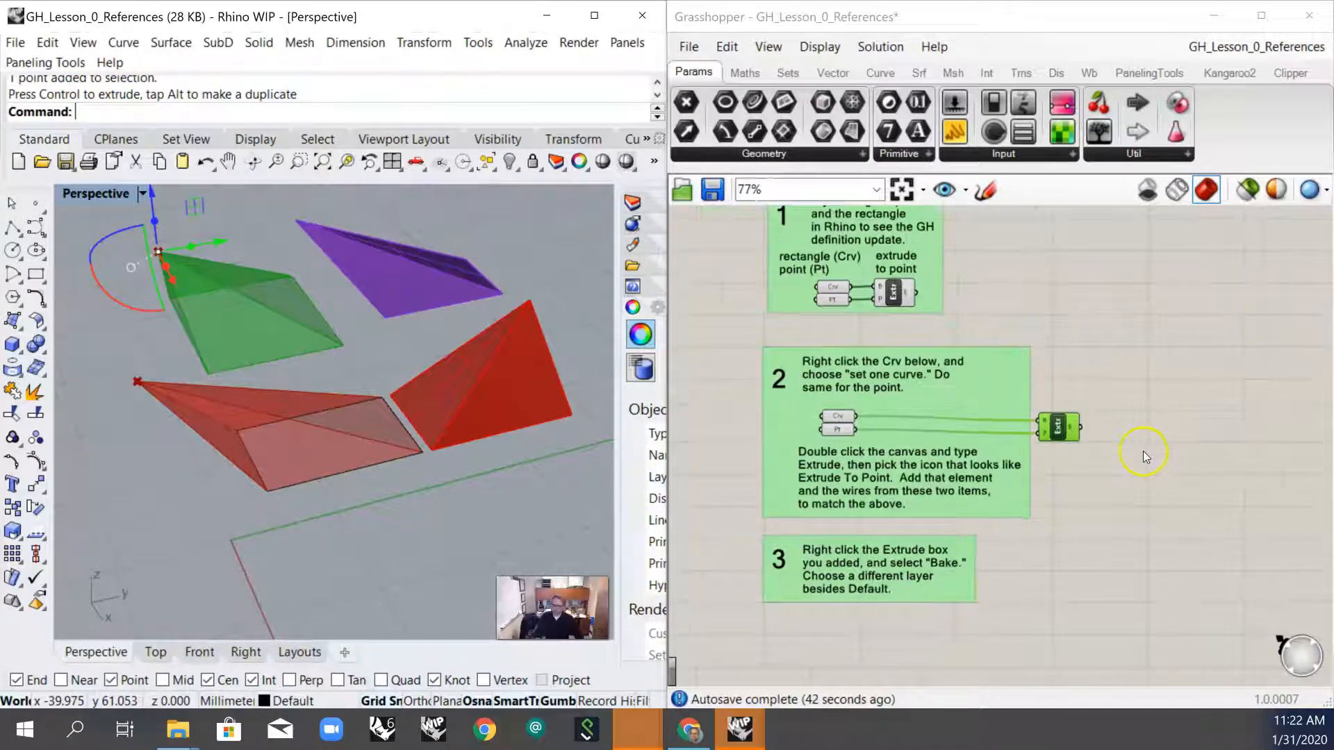